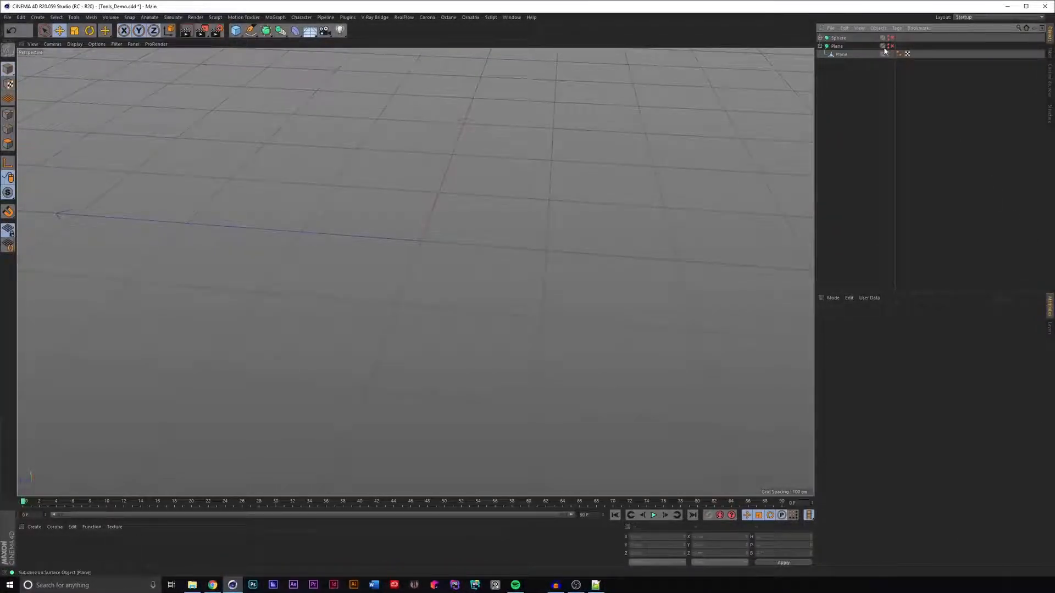
Step: Make the plane visible in the viewport and put its child mesh into polygon editing
left_click(885, 48)
left_click(882, 72)
left_click(889, 46)
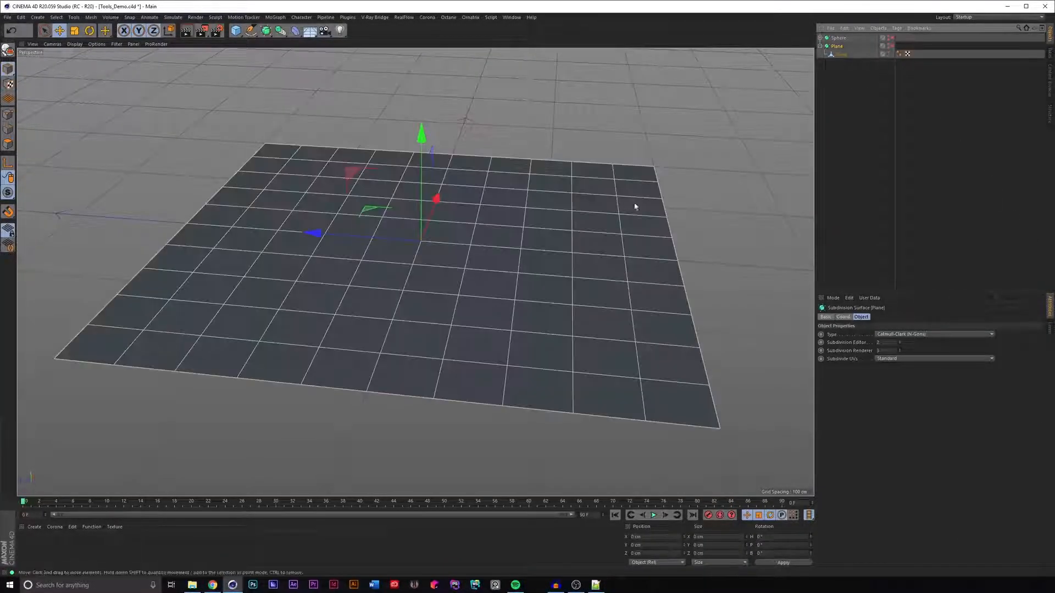
scroll(518, 285, "down", 3)
left_click(842, 54)
left_click(9, 144)
scroll(450, 256, "up", 5)
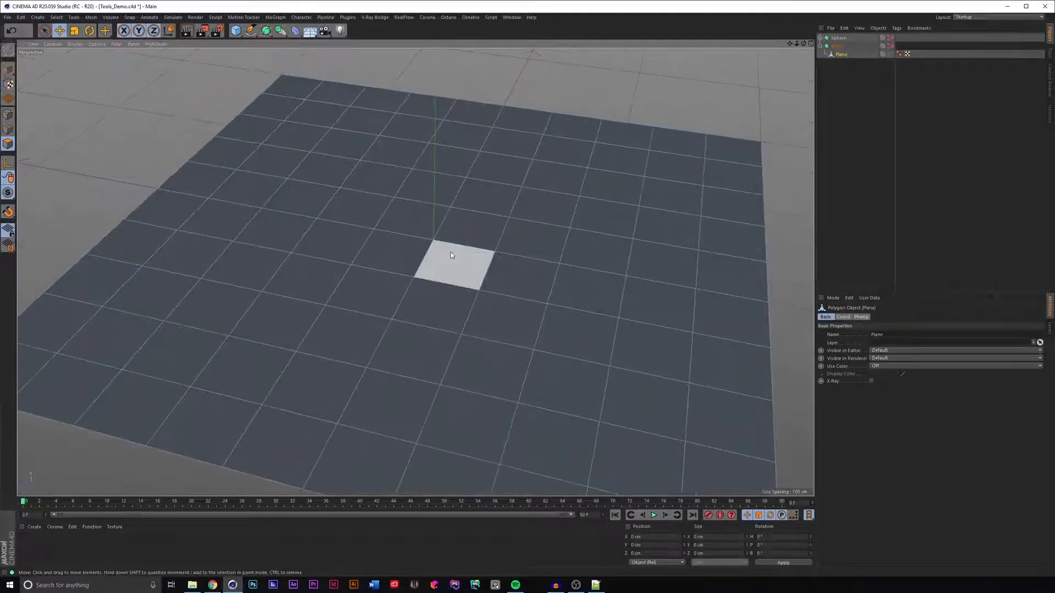
left_click_drag(451, 253, 450, 230, "alt")
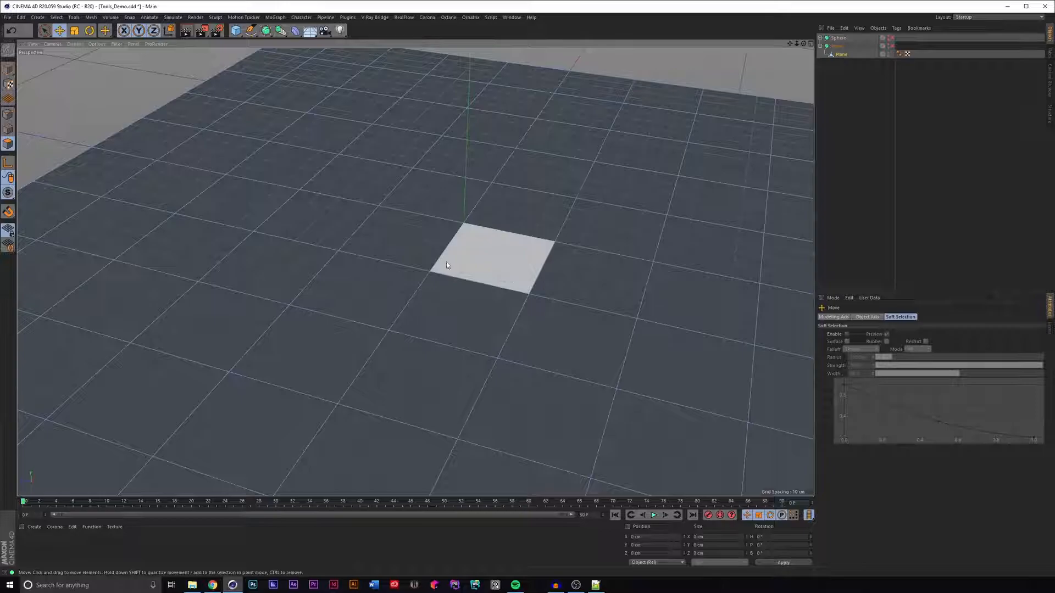
Step: Cycle through point and edge modes back to polygon mode, and review the modeling commands for a polygon near the plane's center
left_click(8, 114)
left_click(7, 129)
left_click(7, 145)
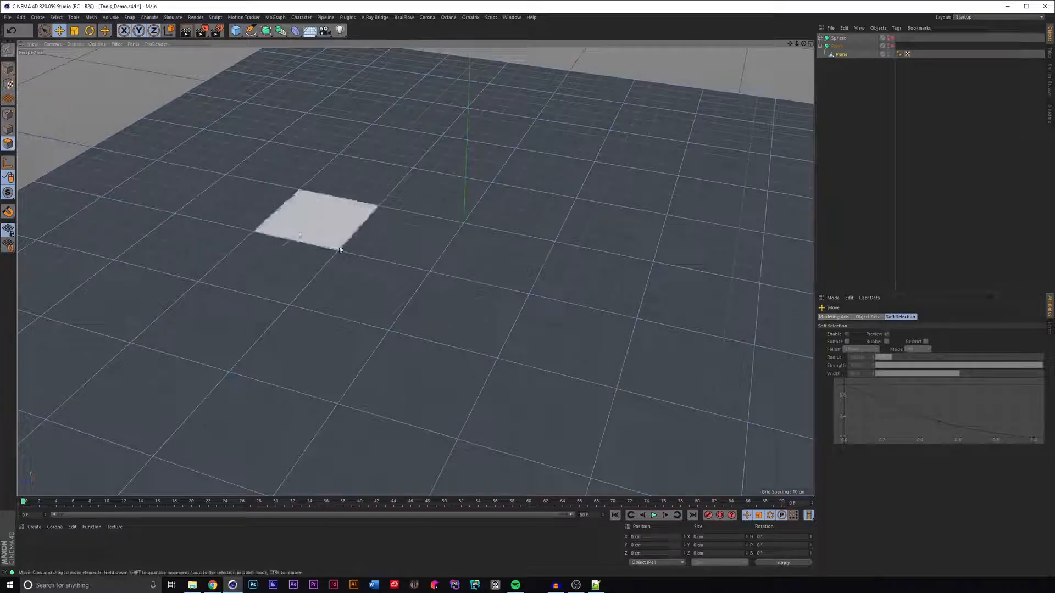
left_click(504, 276)
right_click(504, 276)
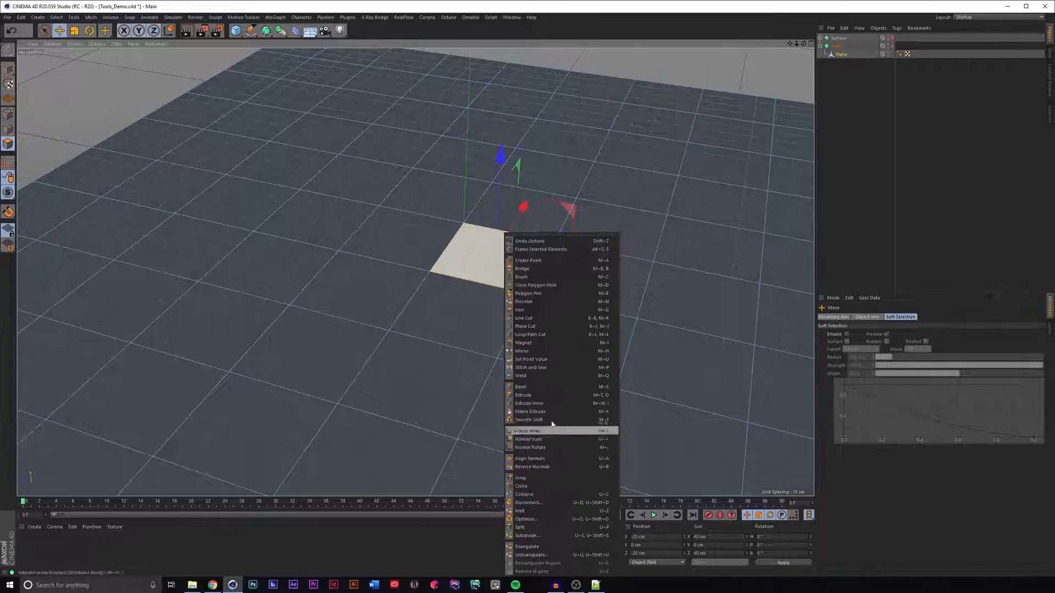
left_click(630, 86)
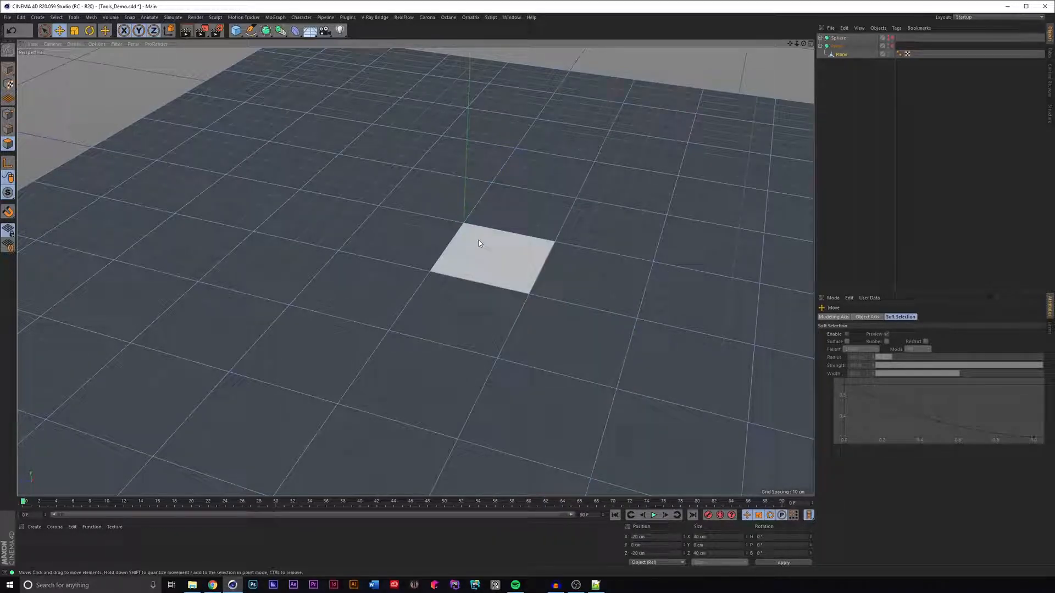
Step: Try the Extrude tool on a single polygon near the plane's center and undo it
key("m")
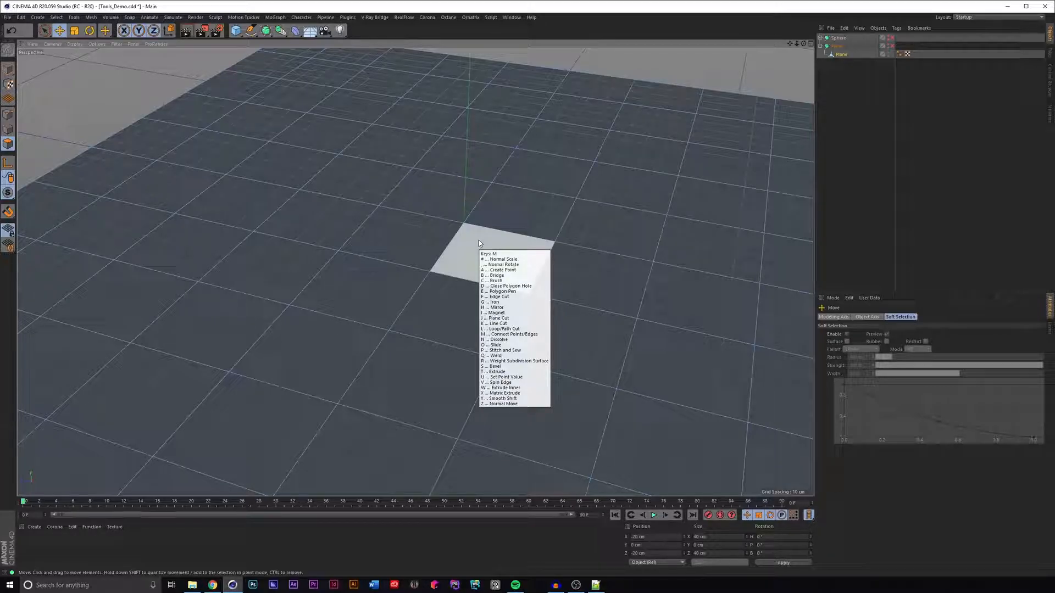
key("t")
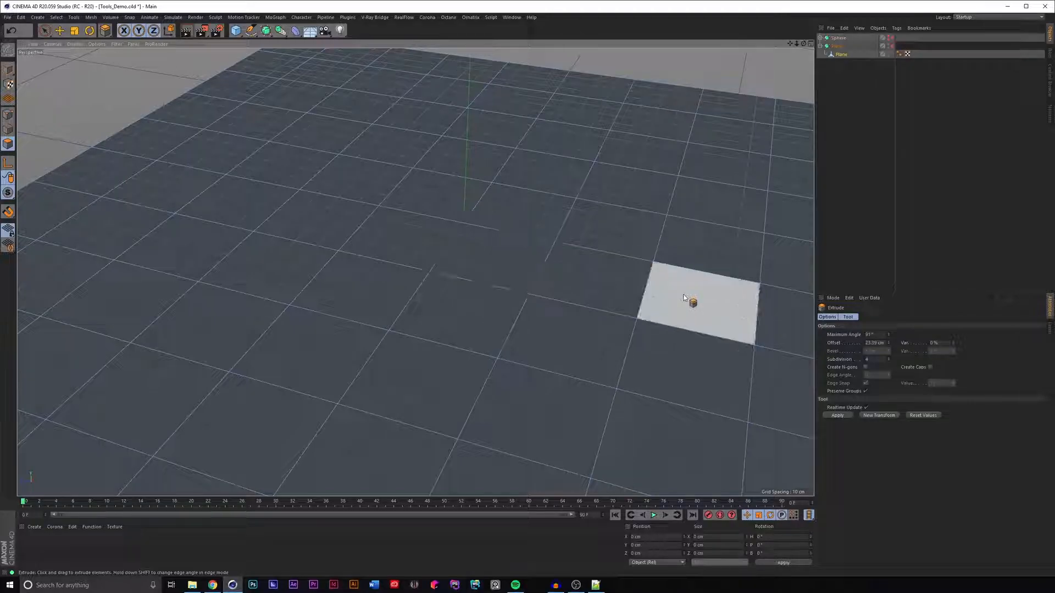
key("ctrl+z")
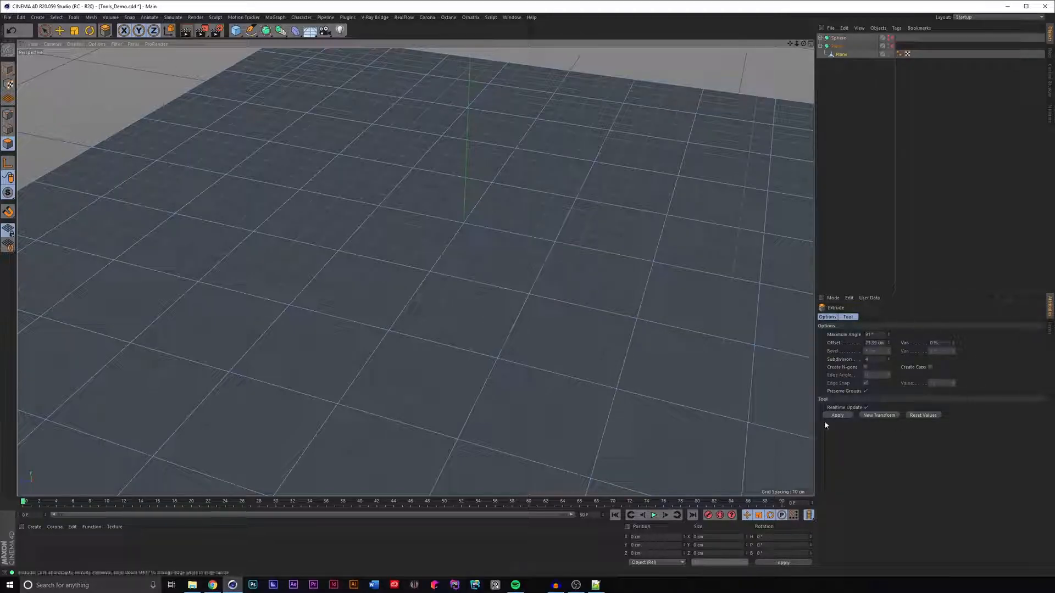
Step: Select a two-by-two block of polygons near the plane's center and extrude it upward about 24 cm
middle_click_drag(504, 268, 444, 265, "alt")
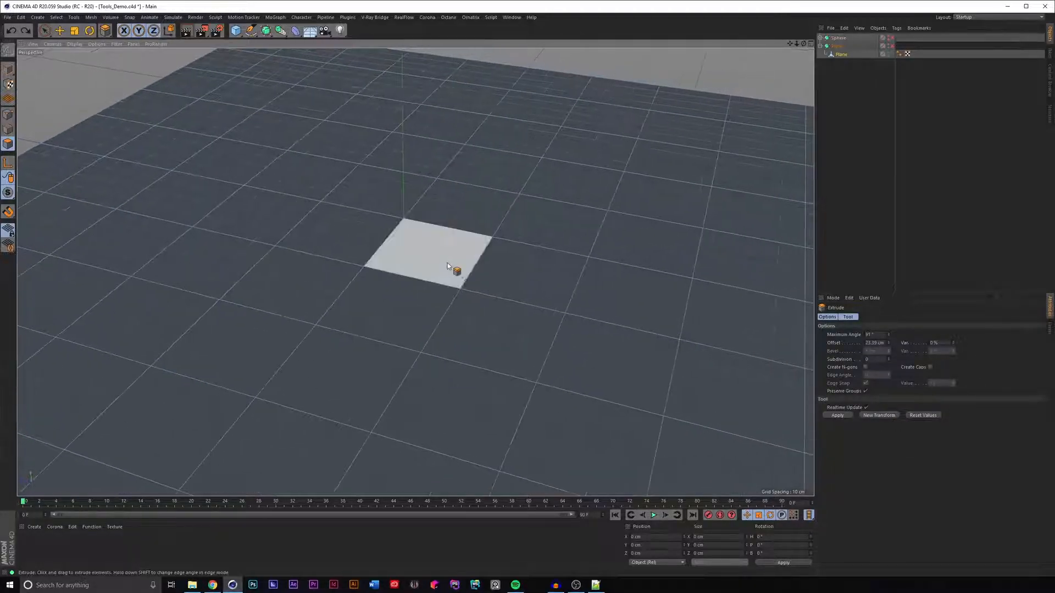
key("space")
left_click_drag(440, 271, 471, 268)
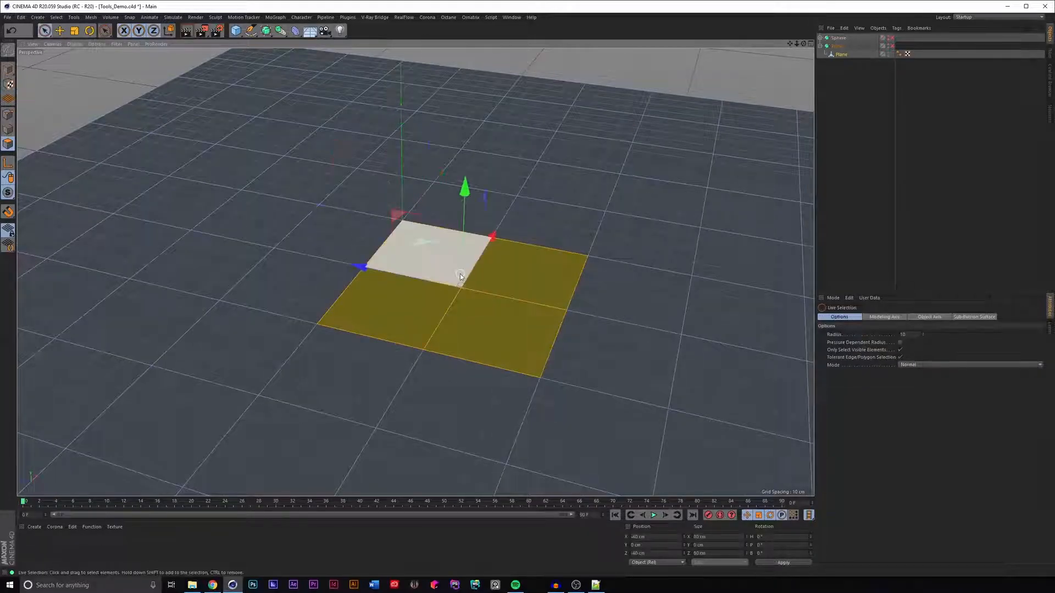
key("m")
key("t")
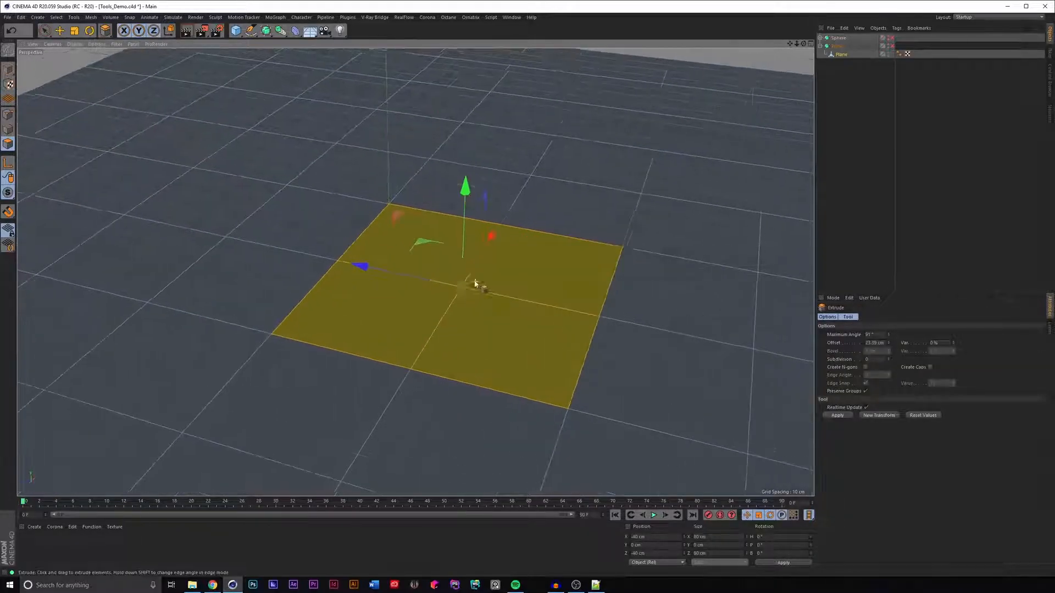
left_click_drag(354, 324, 335, 325)
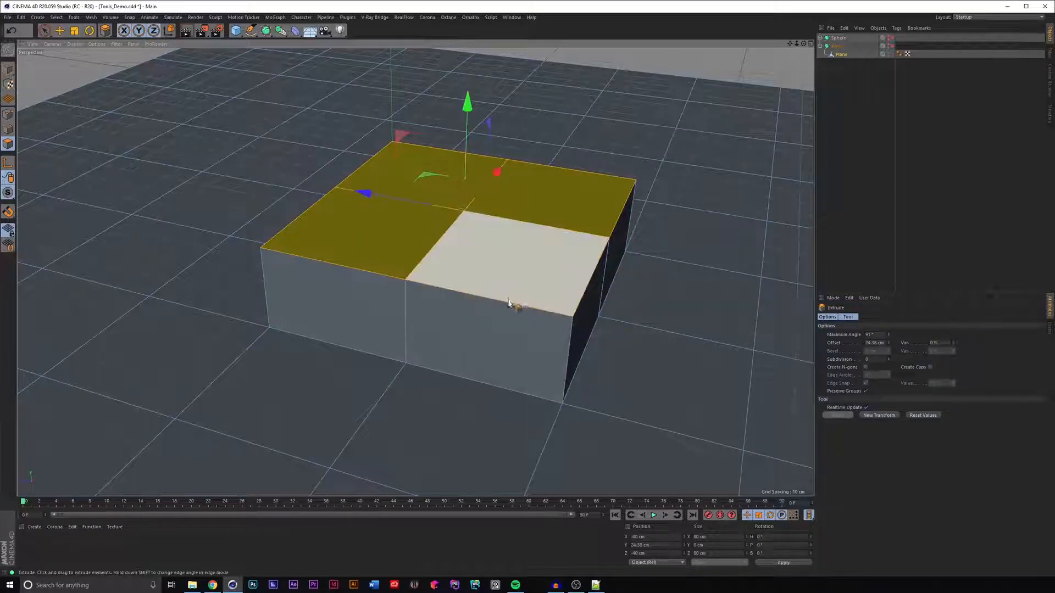
Step: Redo the block's extrusion at about 26 cm and set its subdivision to 4
key("ctrl+z")
left_click_drag(368, 406, 440, 407)
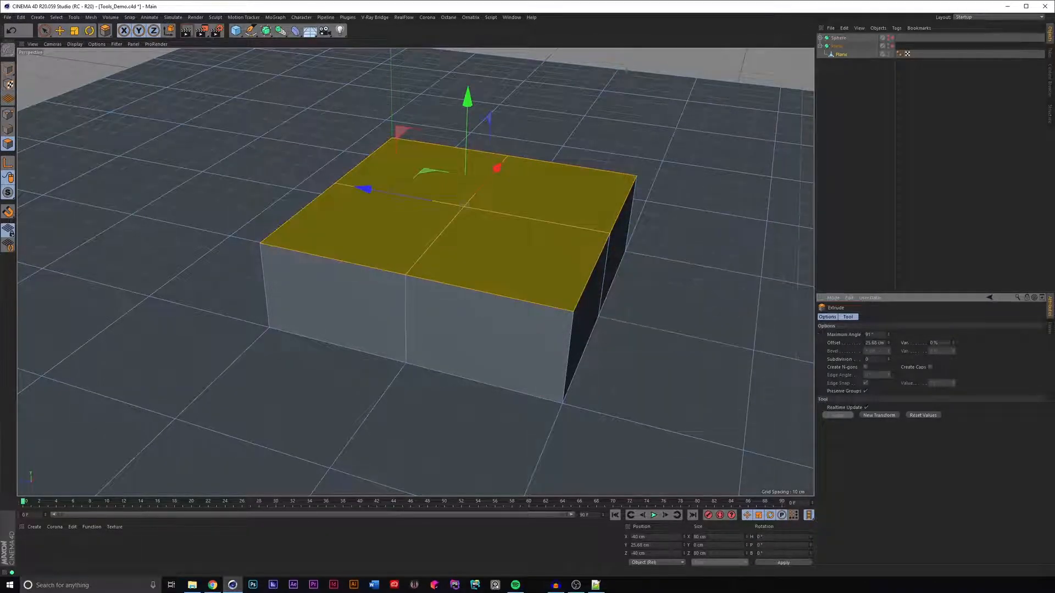
left_click(887, 357)
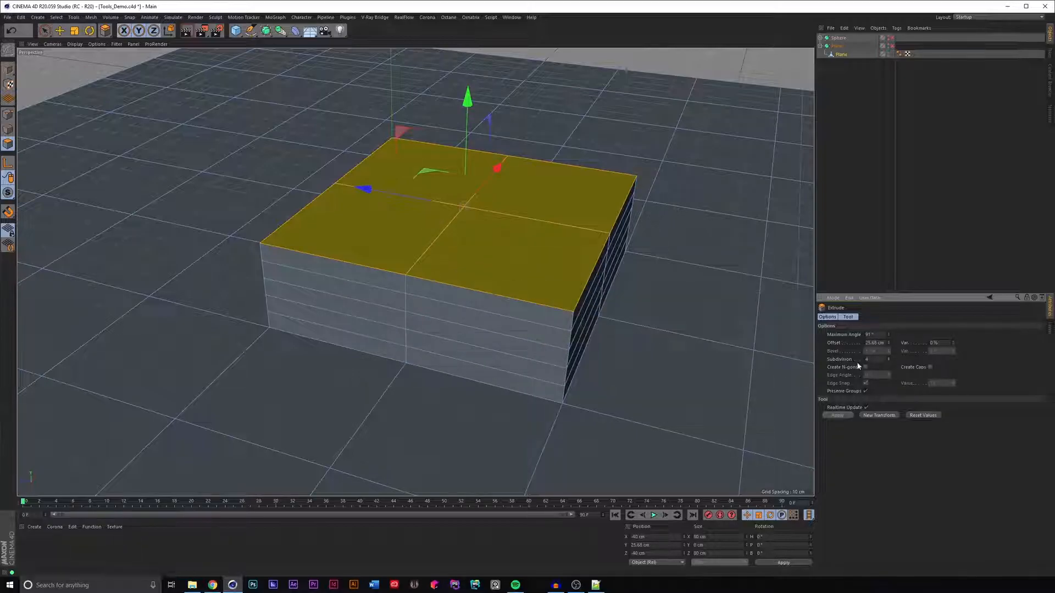
key("ctrl+z")
Step: Extrude the block about 28 cm and inspect its underside, and repeat the extrusion with Create Caps enabled
left_click_drag(546, 339, 368, 382)
left_click_drag(431, 399, 451, 283, "alt")
left_click_drag(451, 375, 420, 352, "alt")
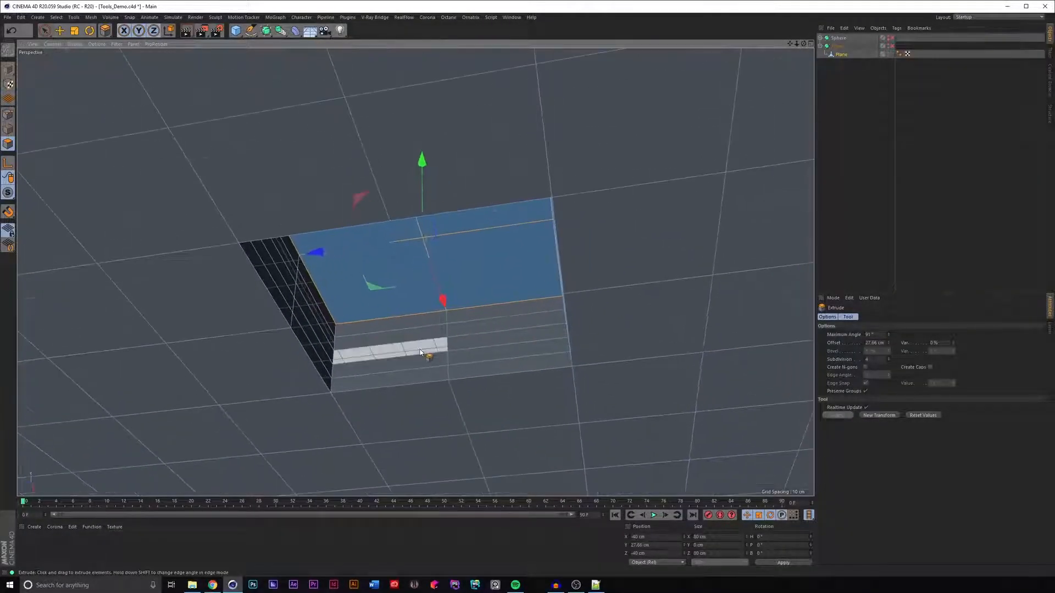
key("ctrl+z")
left_click(930, 368)
left_click_drag(307, 422, 366, 422)
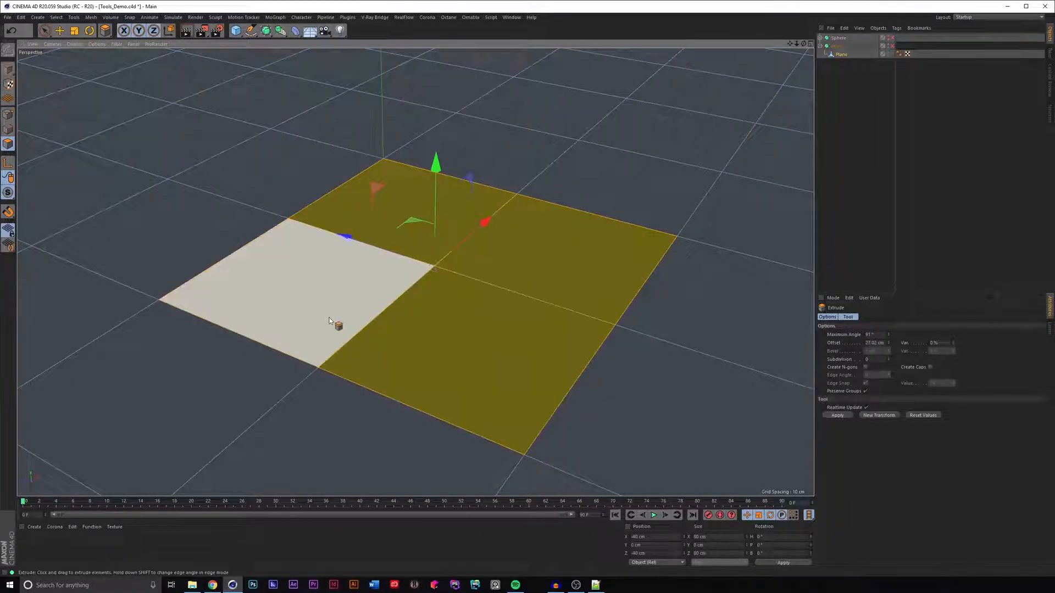
Step: Try extruding the four polygons as one group by about 25 cm without subdivisions, and undo it
left_click_drag(329, 318, 290, 289)
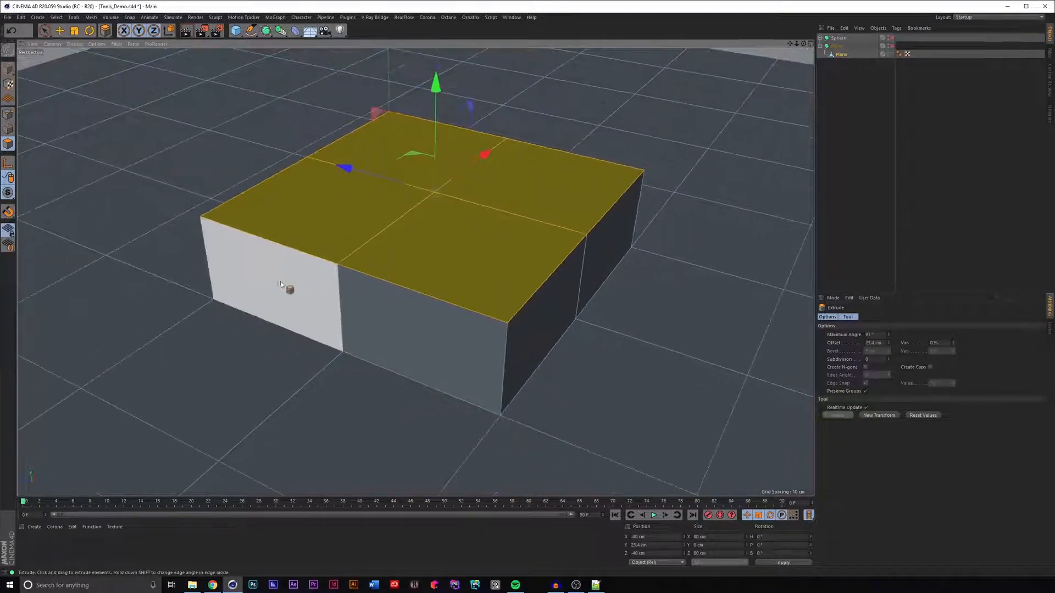
middle_click_drag(289, 288, 342, 357, "alt")
left_click_drag(400, 322, 434, 280, "alt")
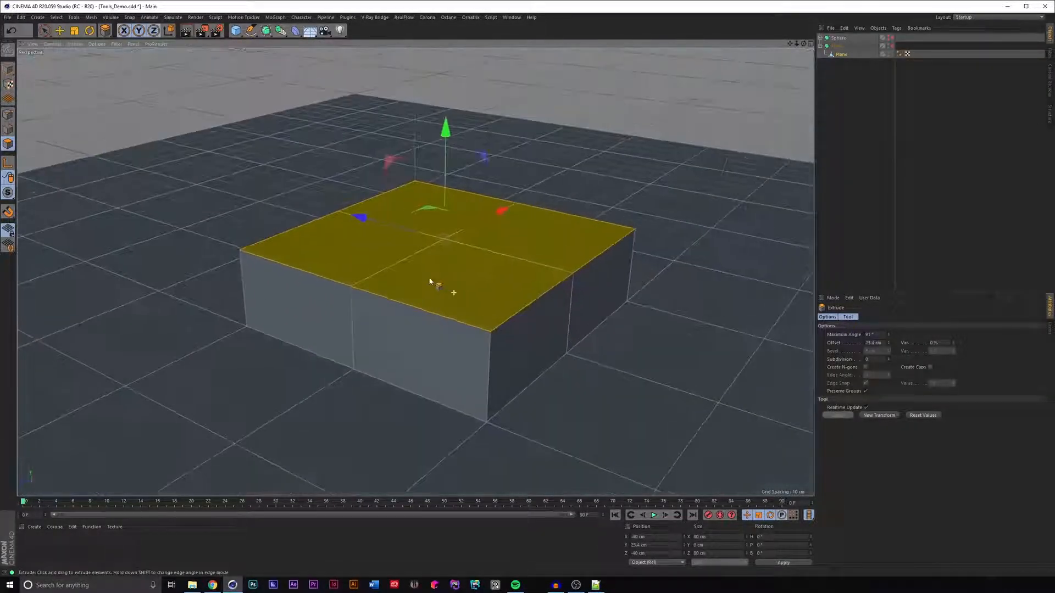
right_click_drag(434, 281, 476, 272, "alt")
key("ctrl+z")
Step: Turn off Preserve Groups and extrude the four polygons about 24 cm with added offset variation
left_click(866, 391)
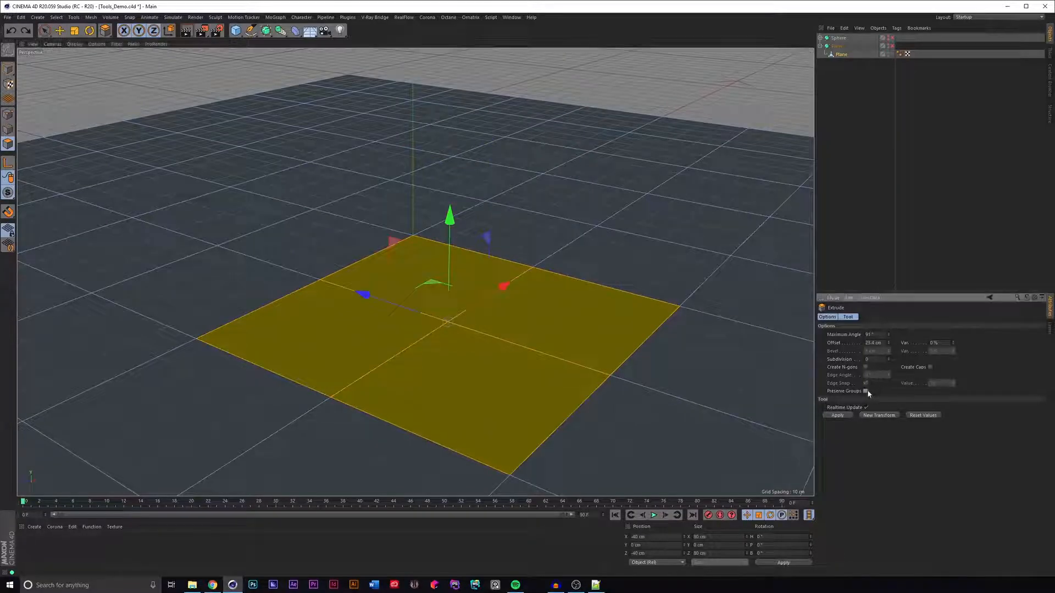
left_click_drag(346, 383, 494, 383)
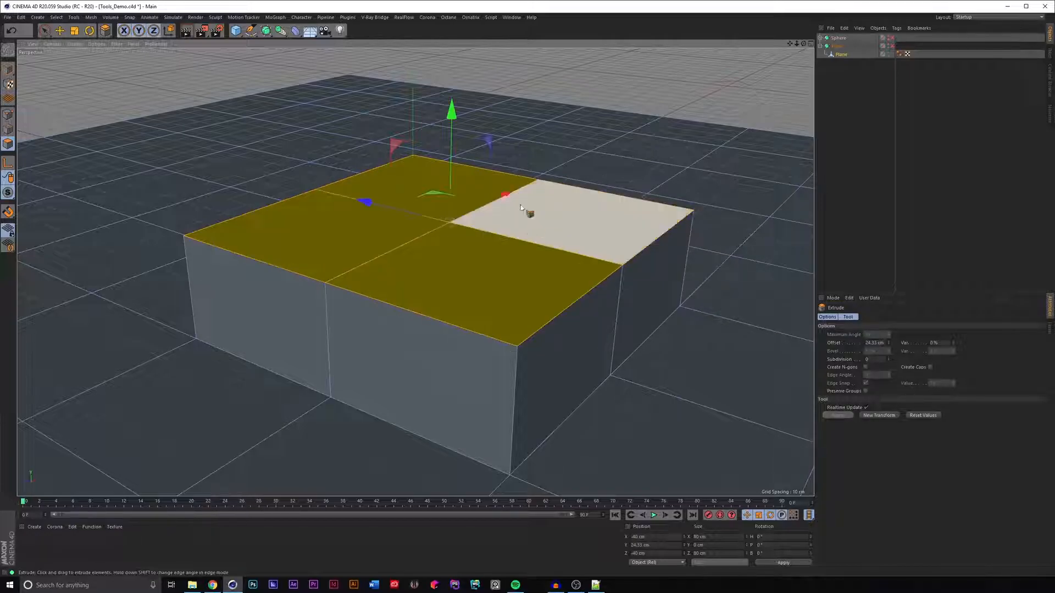
left_click(527, 215, "shift")
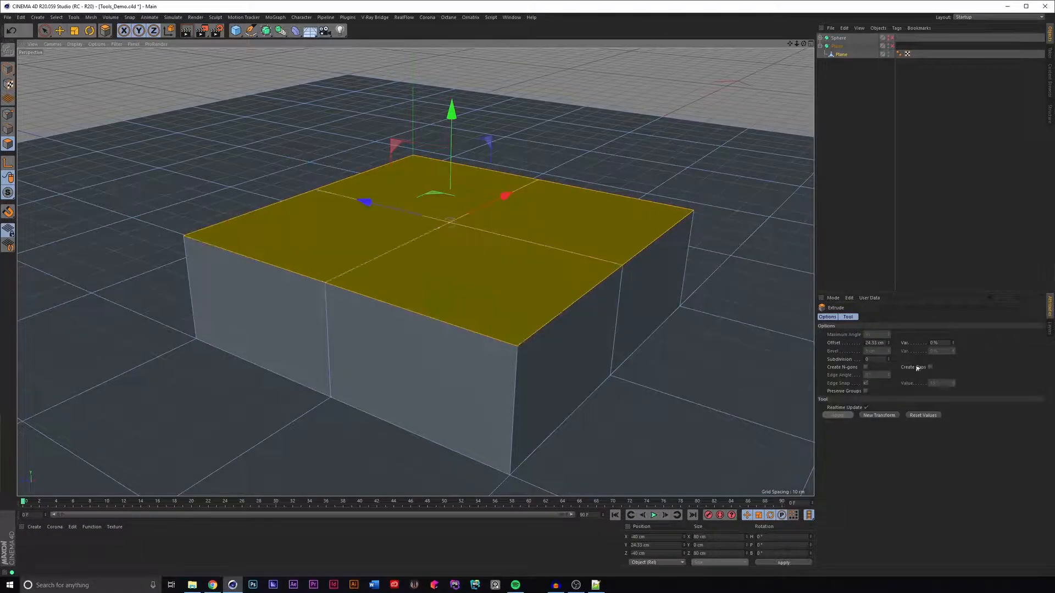
left_click_drag(952, 344, 984, 341)
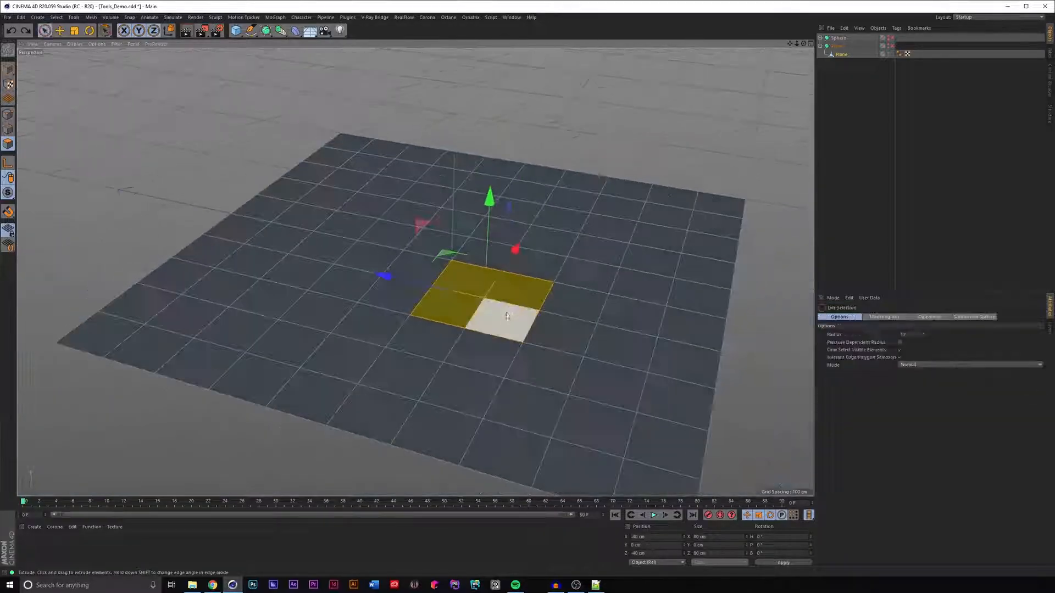
Step: Select a four-by-four block of polygons, extrude the polygons individually and adjust the offset variation
mouse_move(507, 316)
left_mouse_down()
mouse_move(539, 271)
mouse_move(521, 346)
mouse_move(435, 240)
mouse_move(359, 271)
left_mouse_up()
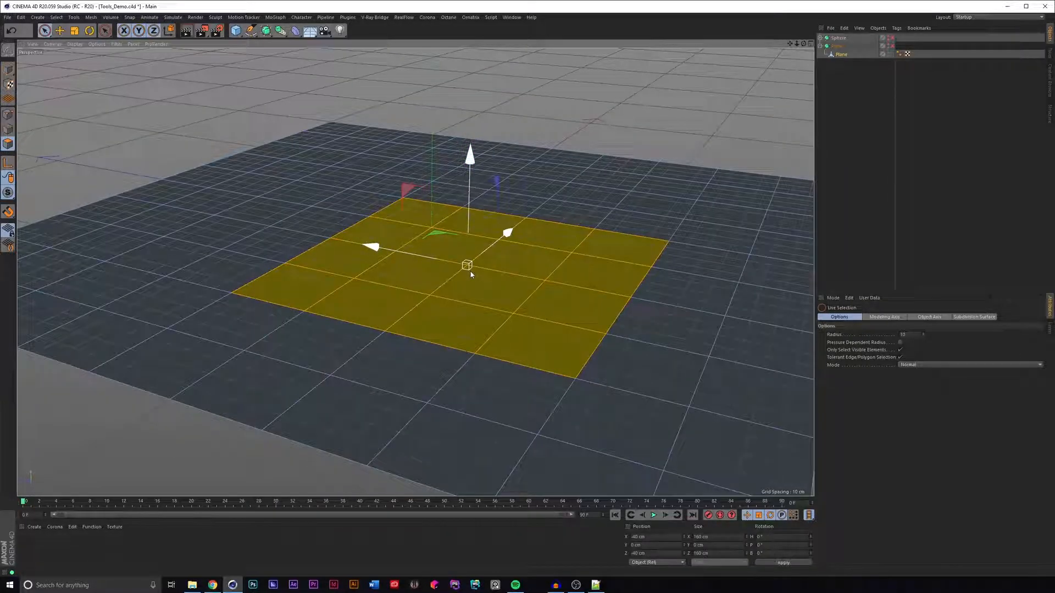
key("m")
key("t")
left_click_drag(466, 268, 576, 270)
scroll(406, 208, "down", 3)
left_click_drag(417, 259, 527, 302, "alt")
mouse_move(955, 343)
left_mouse_down()
mouse_move(928, 345)
mouse_move(966, 344)
mouse_move(929, 344)
mouse_move(941, 344)
left_mouse_up()
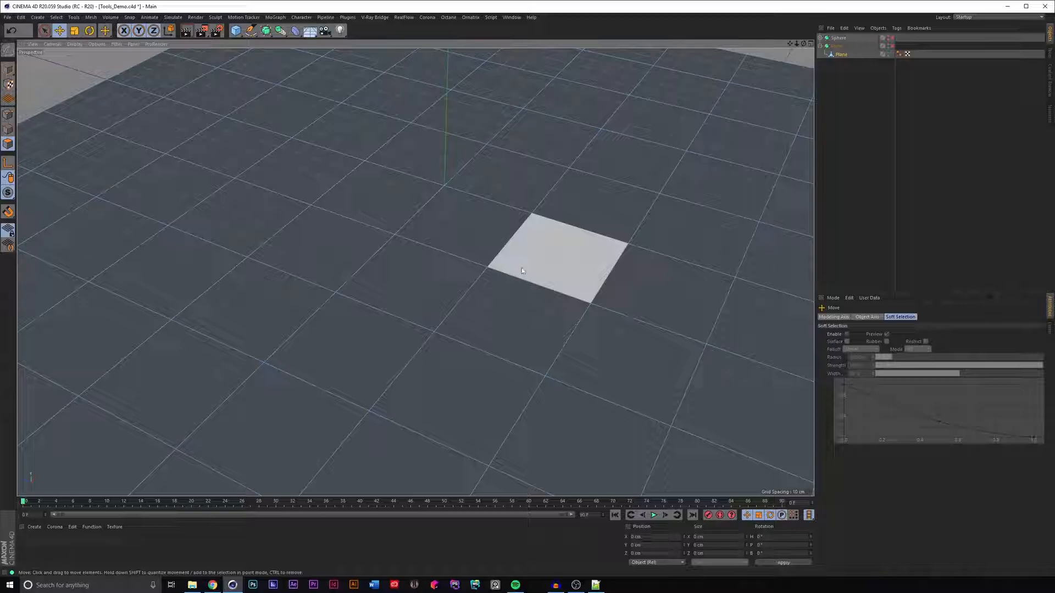
Step: Select a single polygon near the plane's center and activate the Extrude Inner tool
left_click(534, 258)
right_click(535, 225)
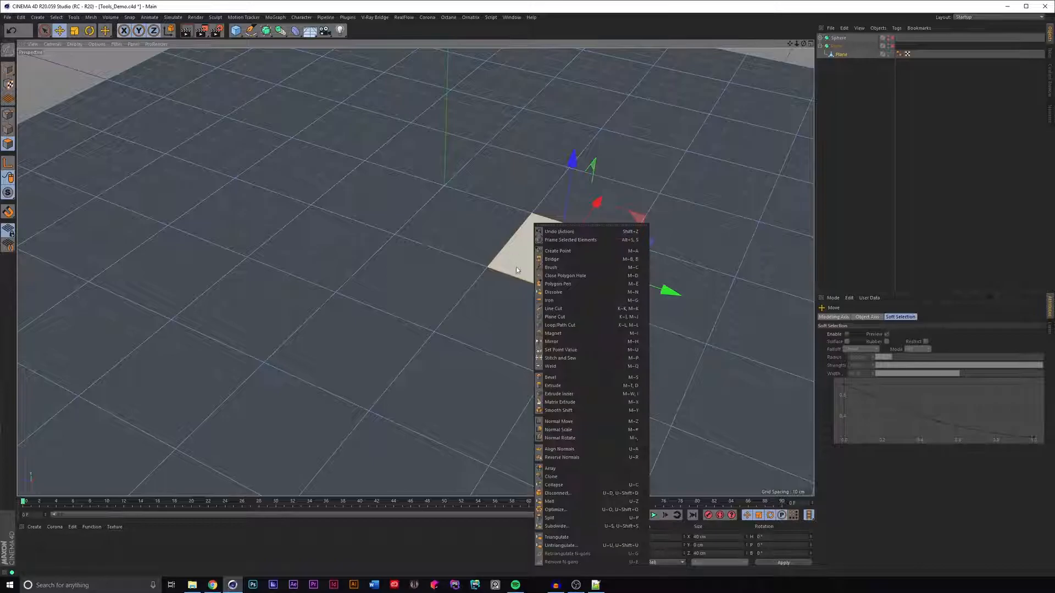
key("m")
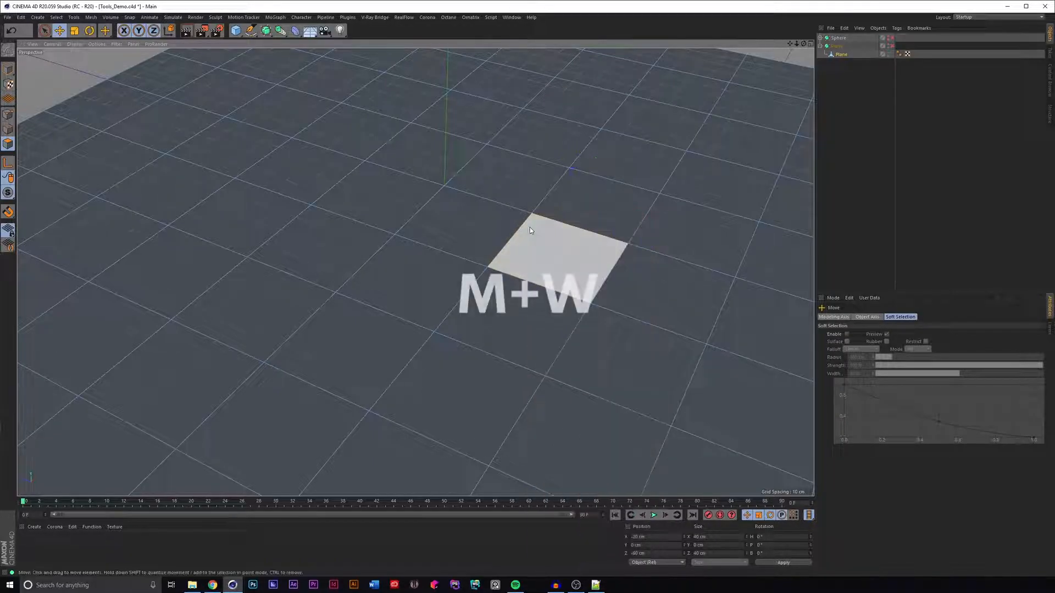
key("w")
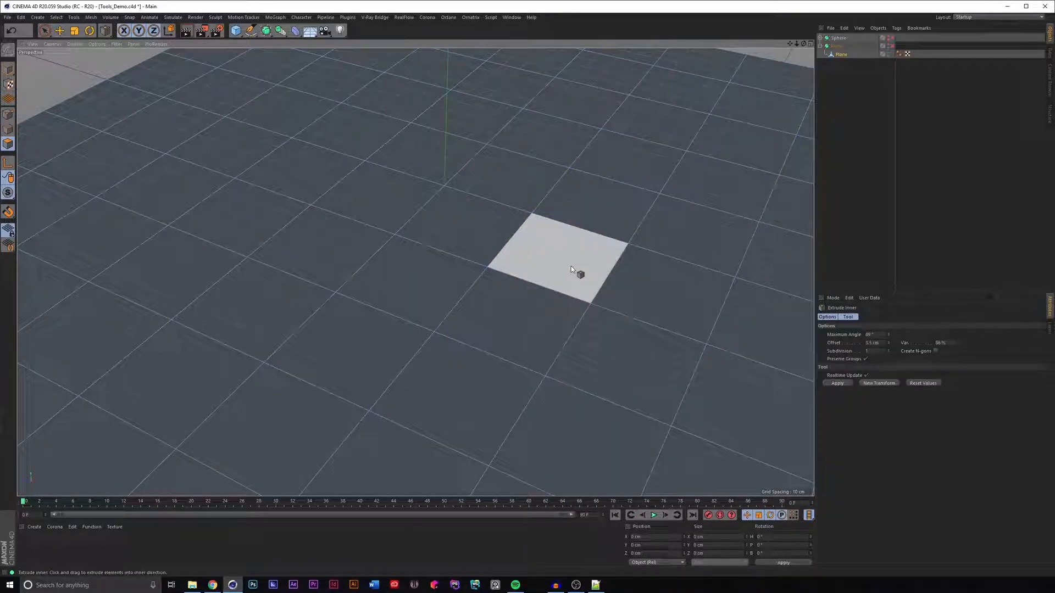
Step: Select a two-by-two block of polygons with Live Selection and return to the Extrude Inner tool
key("space")
left_click_drag(569, 265, 520, 296)
scroll(516, 247, "up", 4)
mouse_move(515, 247)
left_mouse_down("alt")
mouse_move(478, 254)
mouse_move(475, 242)
mouse_move(501, 247)
left_mouse_up("alt")
key("space")
scroll(488, 245, "up", 2)
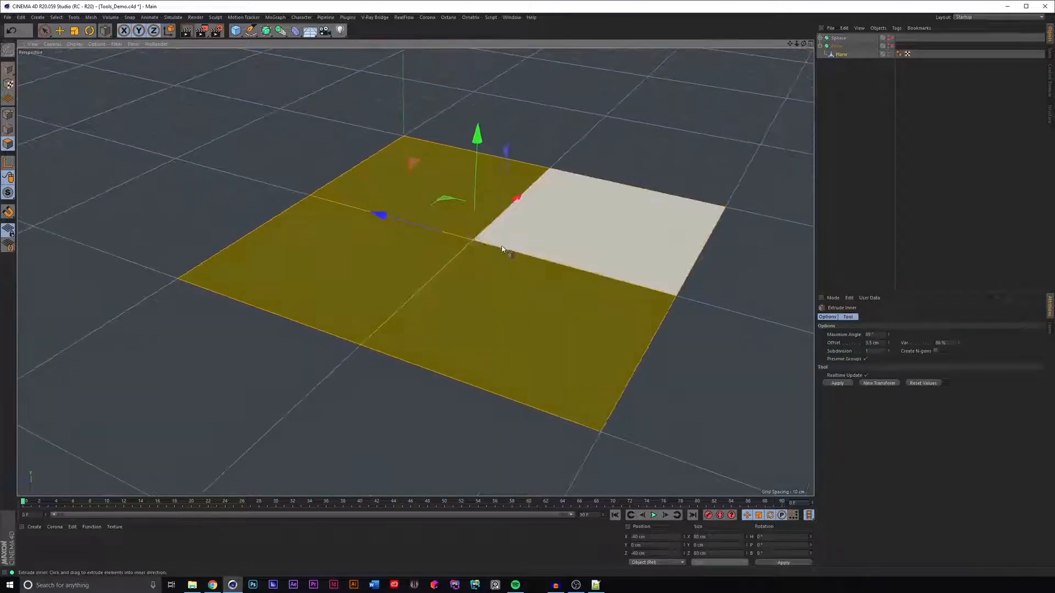
Step: Inset the four polygons as one group by about 13 cm and set the inner extrusion's subdivision to 4
mouse_move(571, 243)
left_mouse_down()
mouse_move(624, 246)
mouse_move(576, 225)
left_mouse_up()
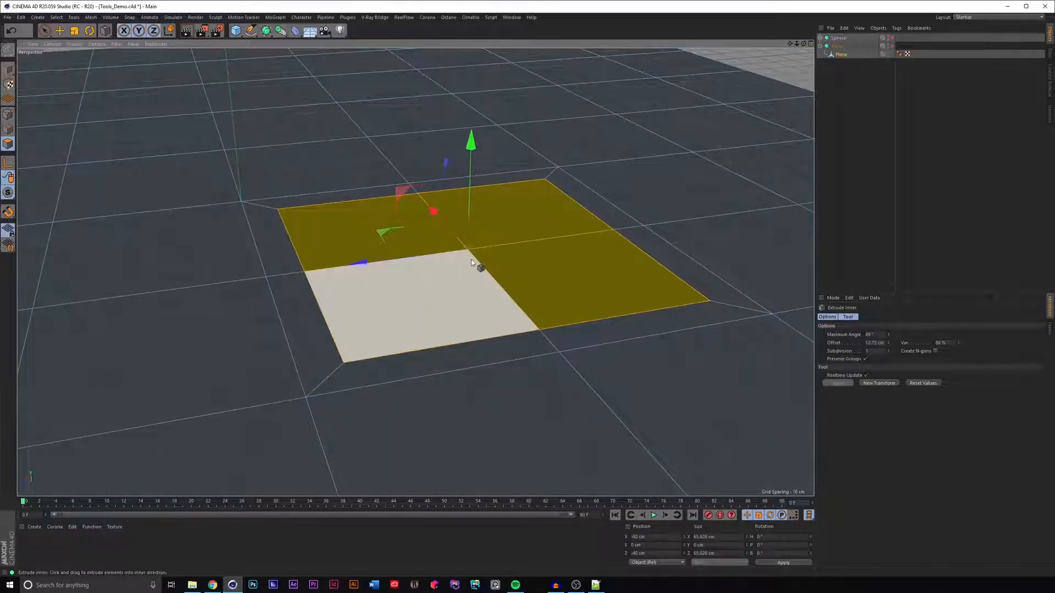
left_click_drag(541, 253, 469, 288, "alt")
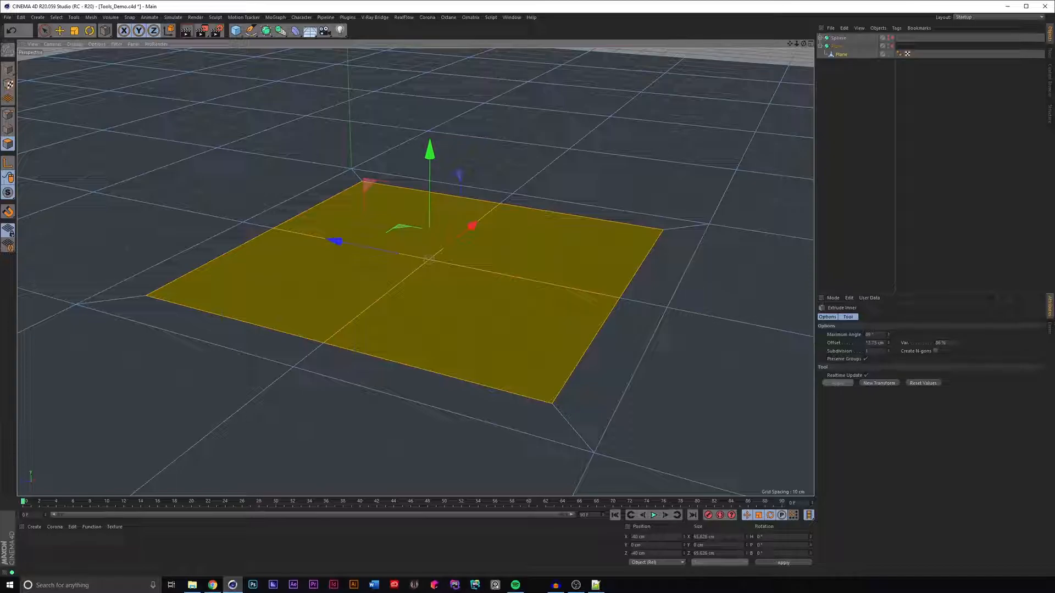
left_click(889, 350)
left_click(889, 350)
left_click(889, 350)
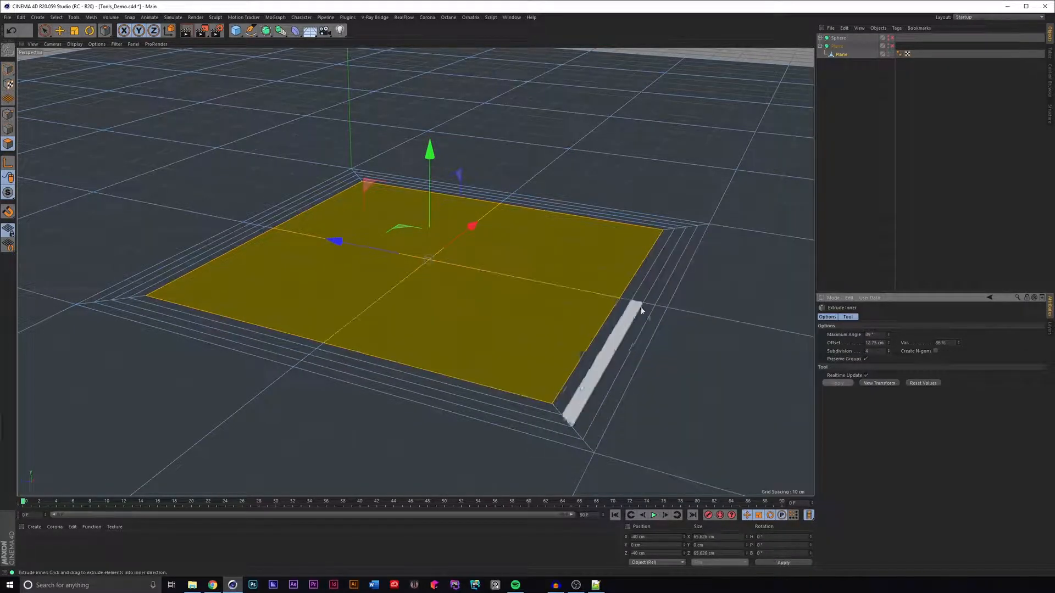
Step: Set the inner extrusion's subdivision back to 1 and undo the inset
left_click(888, 352)
left_click(888, 352)
left_click(888, 352)
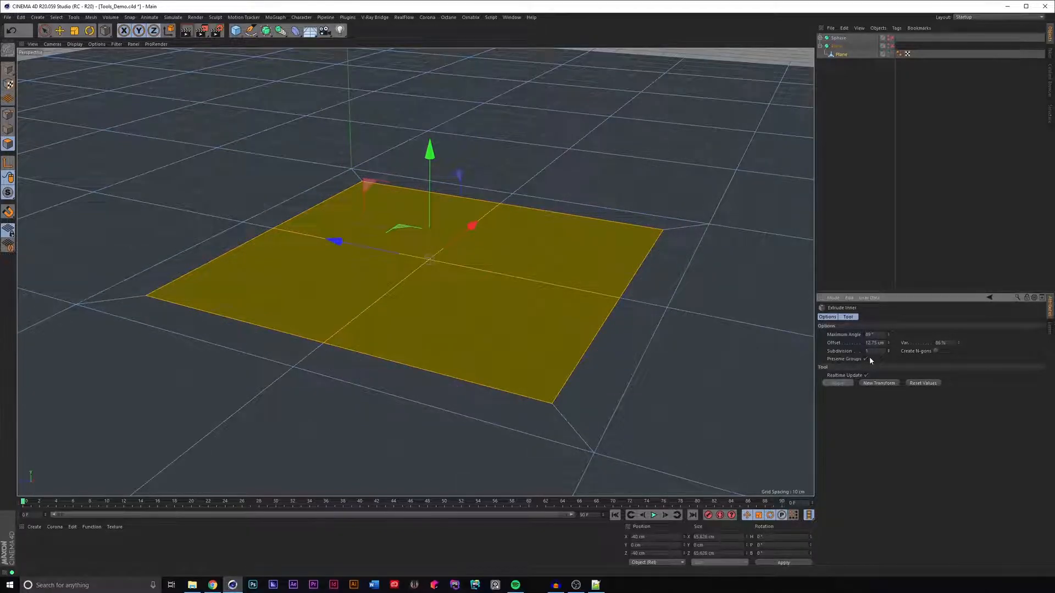
key("ctrl+z")
Step: Turn off Preserve Groups and inset each of the four polygons individually with Extrude Inner
scroll(695, 322, "up", 5)
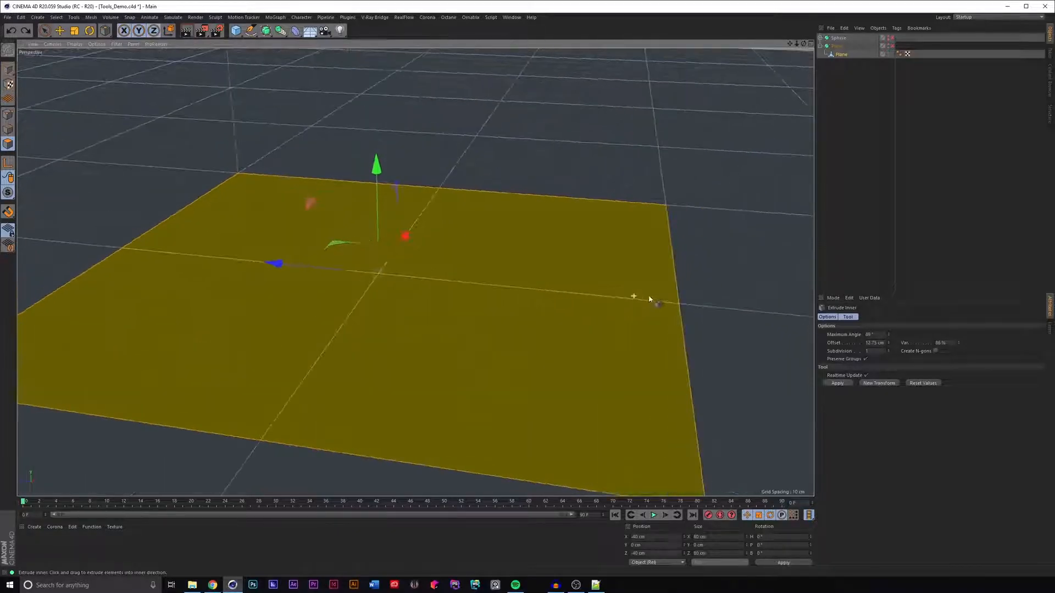
left_click(865, 359)
left_click_drag(740, 288, 772, 288)
right_click_drag(741, 287, 649, 285, "alt")
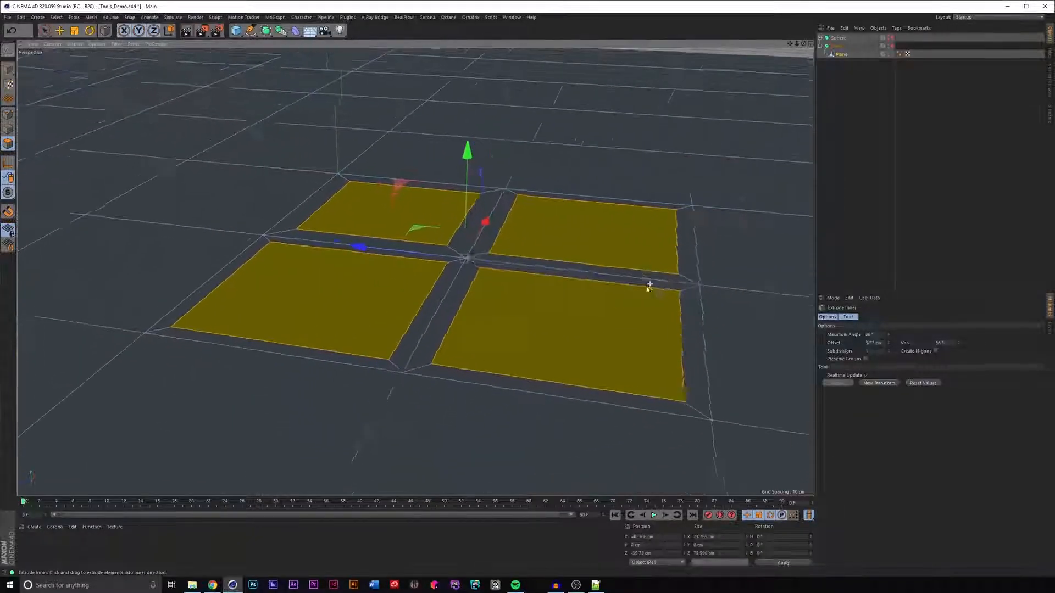
Step: Repeat the individual inset of the four selected polygons with Extrude Inner and undo it
left_click_drag(650, 285, 619, 271, "alt")
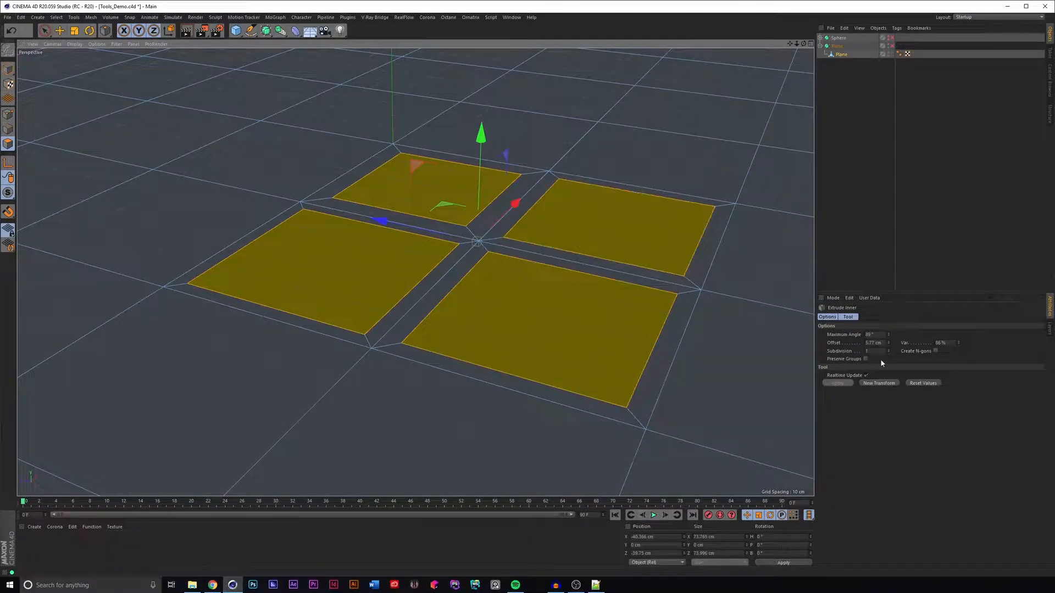
left_click(866, 359)
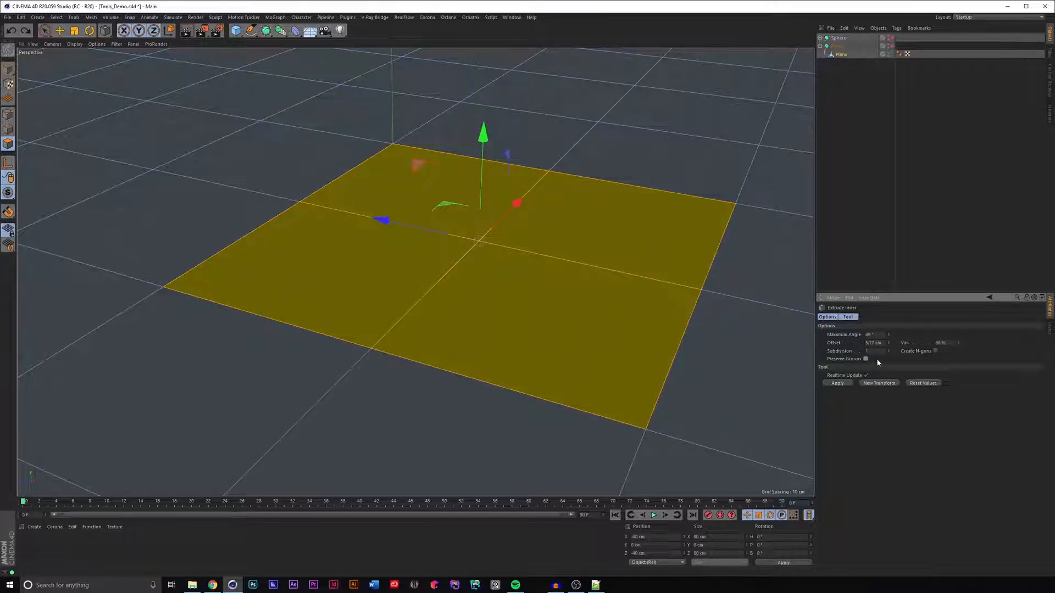
right_click_drag(617, 271, 586, 278, "alt")
left_click_drag(586, 278, 513, 172, "alt")
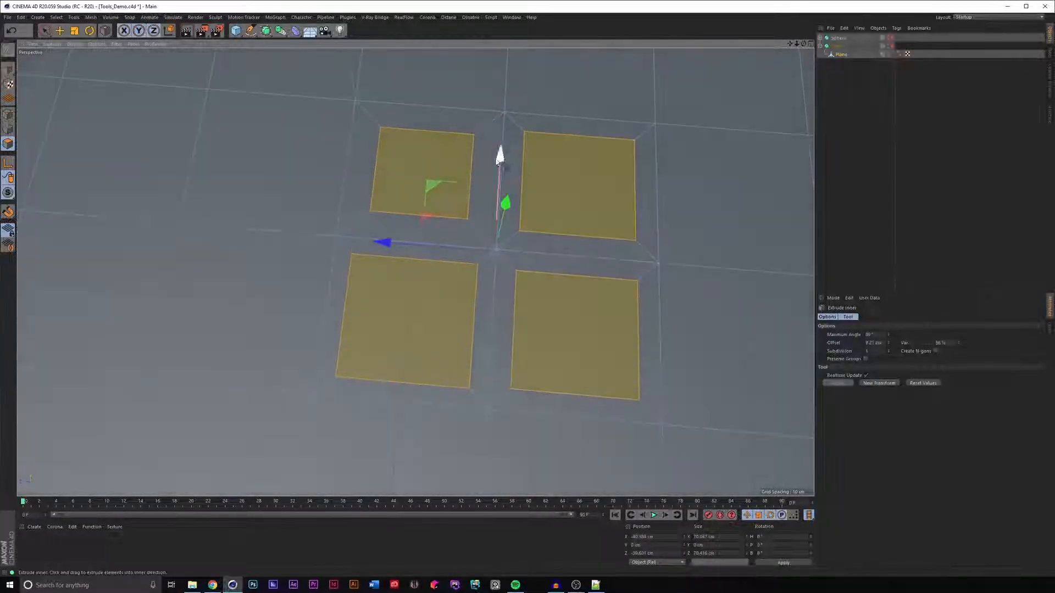
right_click_drag(530, 293, 471, 294, "alt")
left_click_drag(471, 293, 477, 246, "alt")
key("ctrl+z")
Step: Extend the selection to a four-by-four block of polygons with Live Selection
key("space")
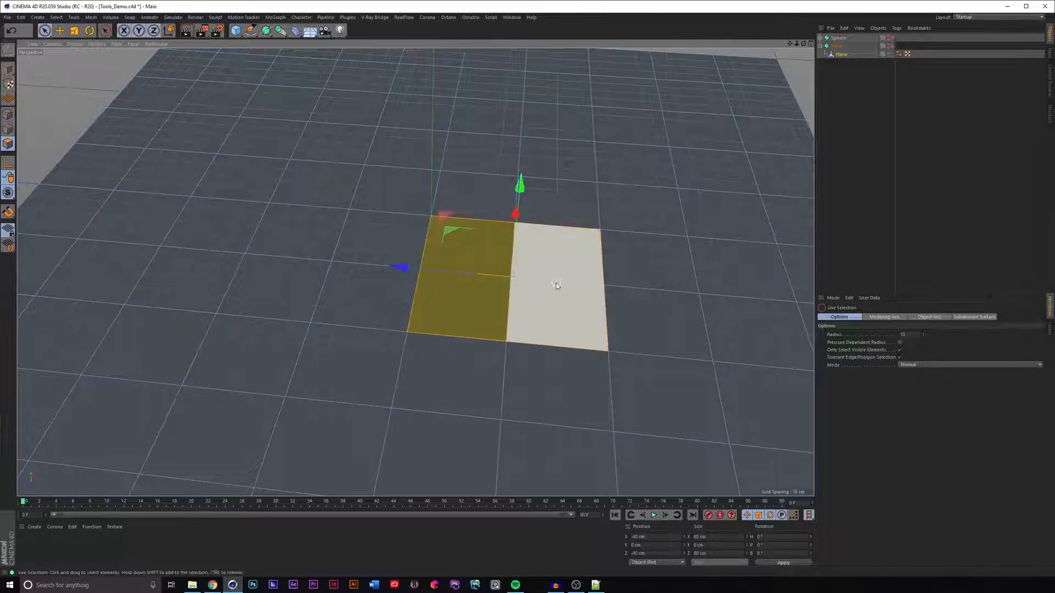
right_click_drag(558, 283, 505, 283, "alt")
middle_click_drag(506, 283, 474, 269, "alt")
mouse_move(588, 216)
left_mouse_down("shift")
mouse_move(394, 295)
mouse_move(560, 249)
left_mouse_up("shift")
right_click_drag(481, 264, 511, 268, "alt")
mouse_move(511, 267)
left_mouse_down("alt")
mouse_move(488, 268)
mouse_move(500, 263)
left_mouse_up("alt")
Step: Inset the sixteen selected polygons individually with Extrude Inner, varying the offset randomly from polygon to polygon
key("m")
key("w")
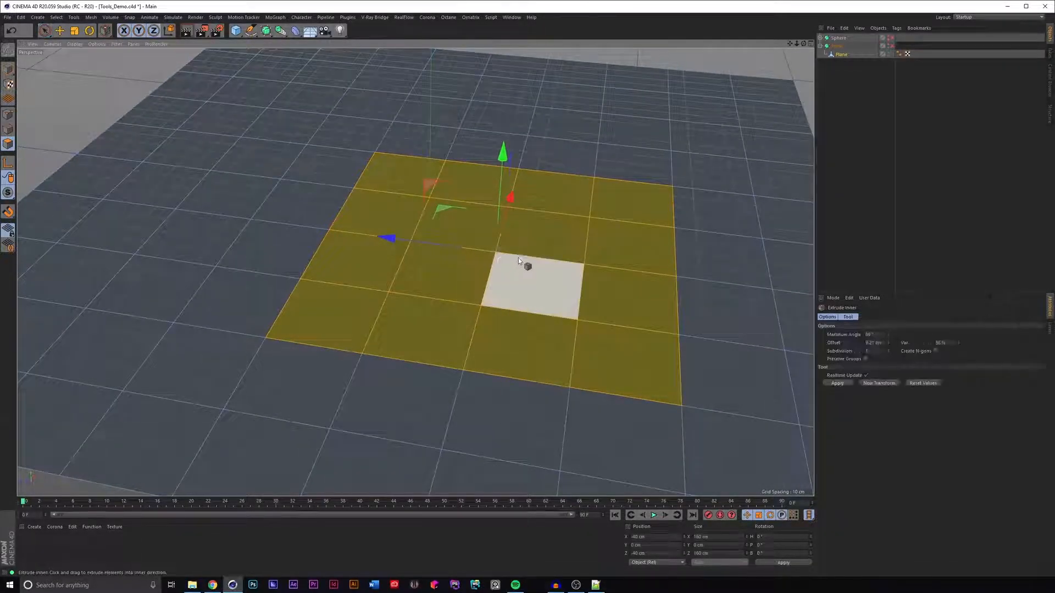
right_click_drag(519, 263, 554, 255, "alt")
left_click_drag(636, 254, 608, 250)
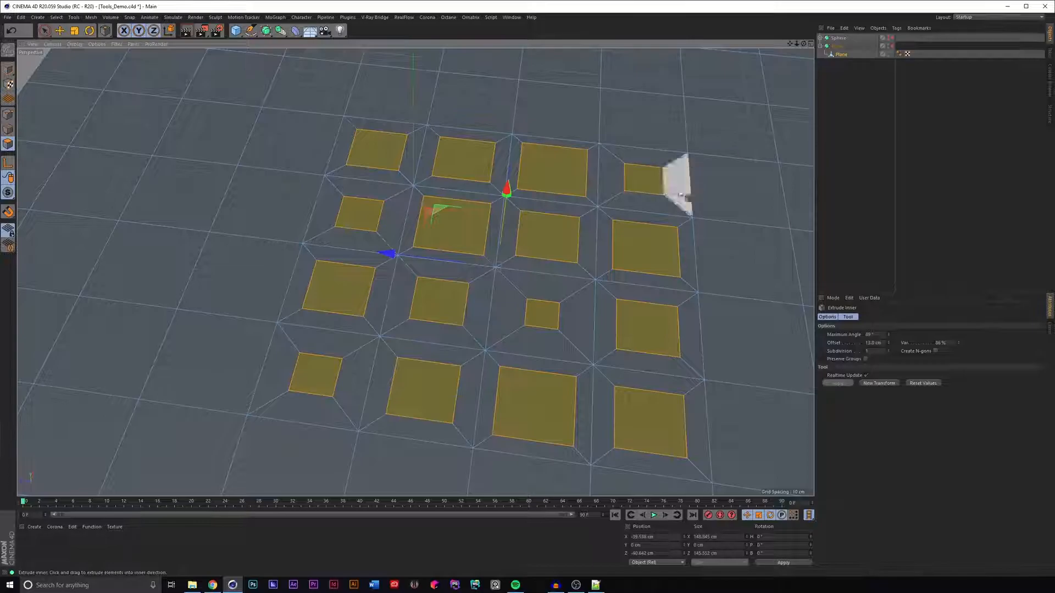
mouse_move(958, 343)
left_mouse_down()
mouse_move(967, 343)
mouse_move(958, 343)
left_mouse_up()
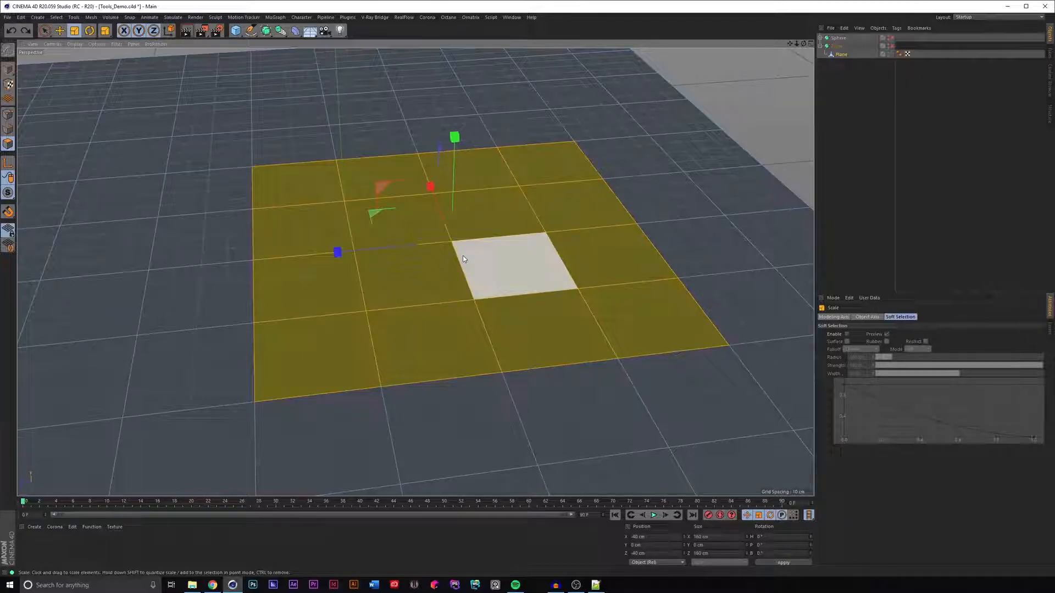
Step: Switch to point mode and scale the four outer midpoints of the two-by-two block outward to about 113 cm across, forming an octagon
right_click_drag(466, 255, 473, 224, "alt")
left_click_drag(474, 224, 468, 236, "alt")
left_click(7, 114)
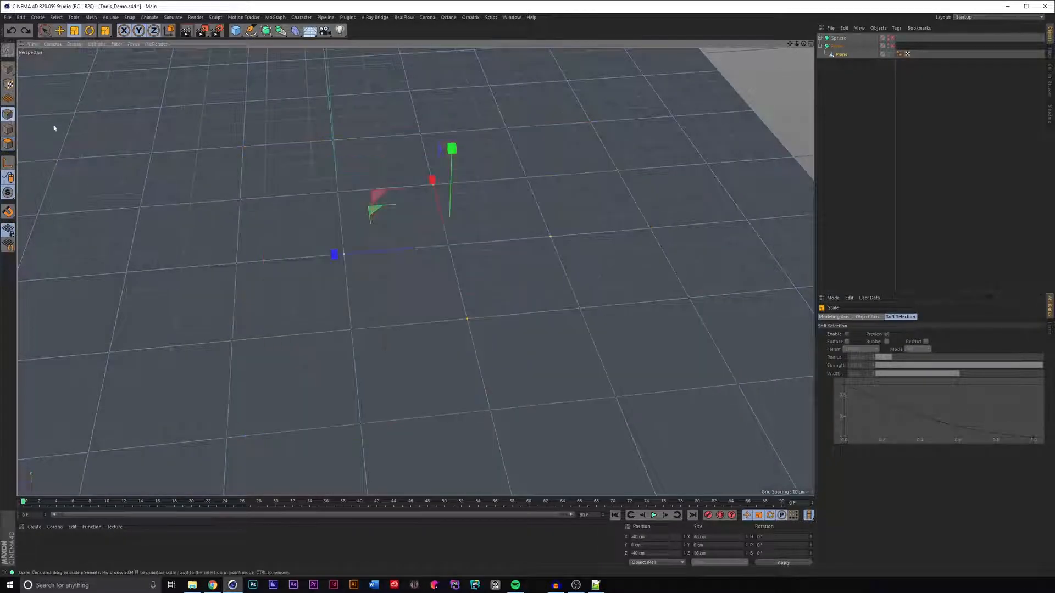
right_click_drag(424, 259, 446, 241, "alt")
left_click_drag(446, 242, 442, 220, "alt")
middle_click_drag(413, 169, 447, 292, "alt")
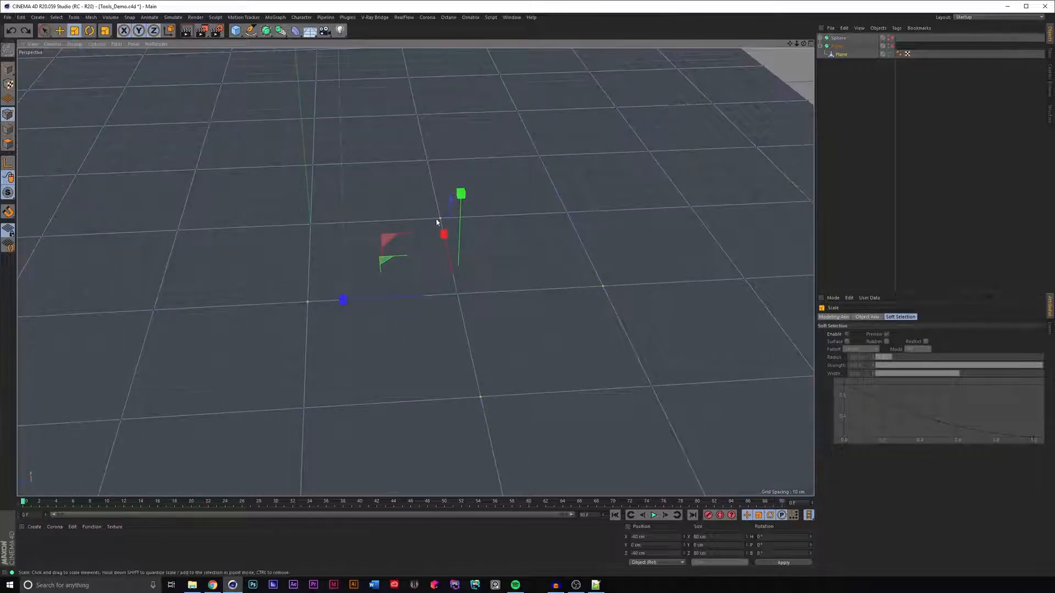
left_click_drag(343, 338, 510, 327)
scroll(510, 327, "down", 5)
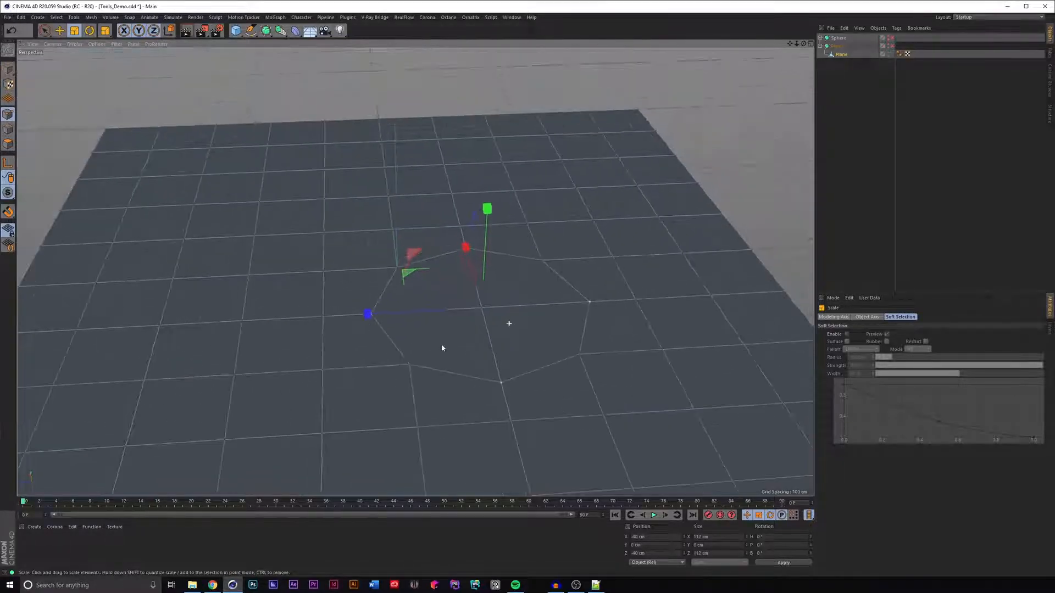
left_click_drag(443, 349, 461, 283, "alt")
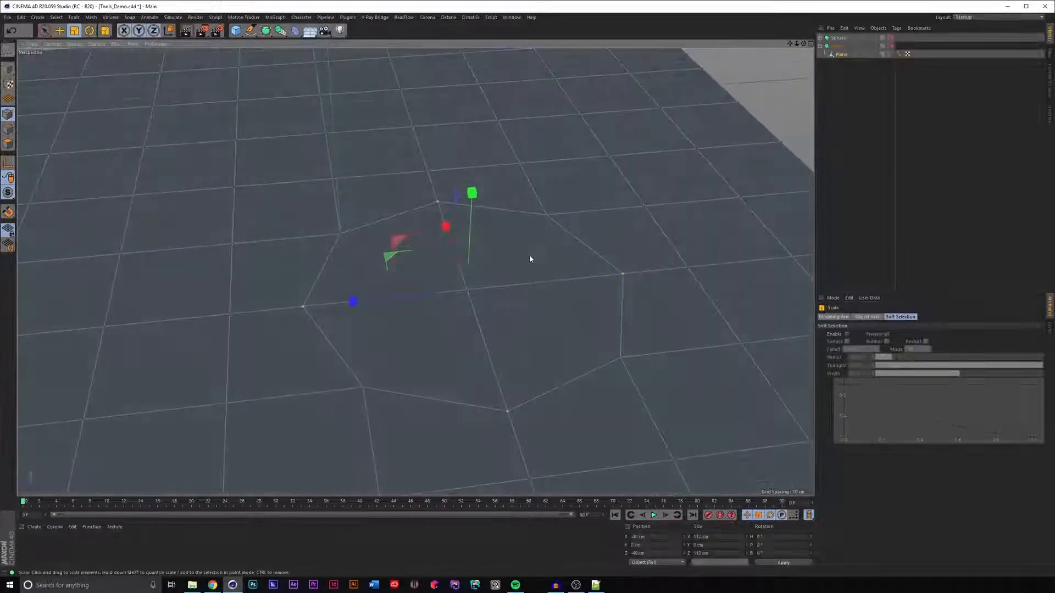
left_click_drag(529, 255, 428, 270, "alt")
Step: Switch to polygon mode and inset the octagon's polygons slightly by extruding them inward with the Scale tool
left_click(8, 145)
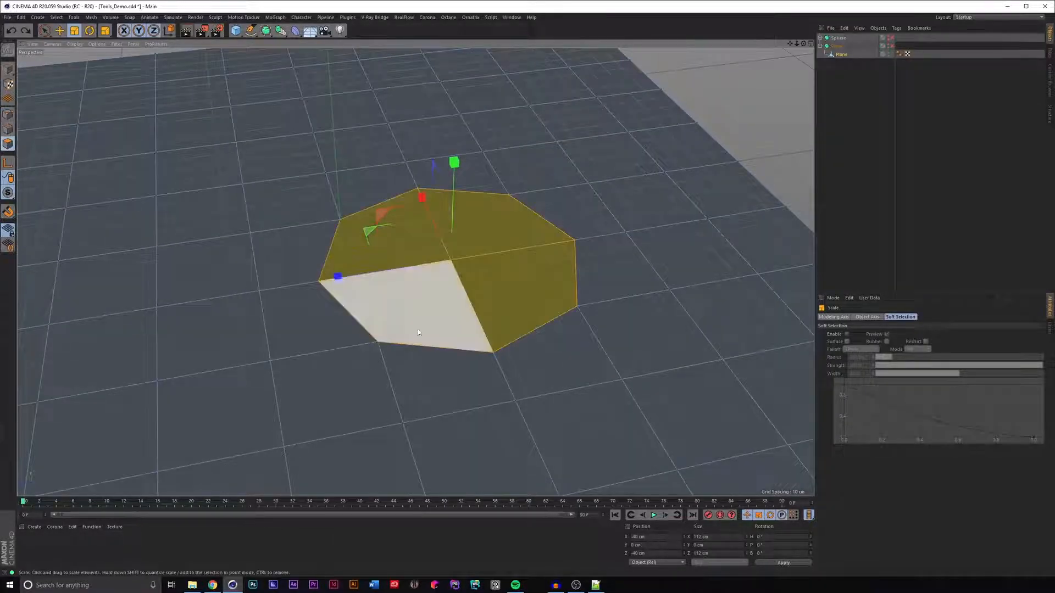
right_click_drag(441, 316, 469, 286, "alt")
middle_click_drag(469, 286, 461, 309, "alt")
right_click_drag(461, 309, 483, 302, "alt")
left_click_drag(495, 302, 480, 236, "alt")
key("e")
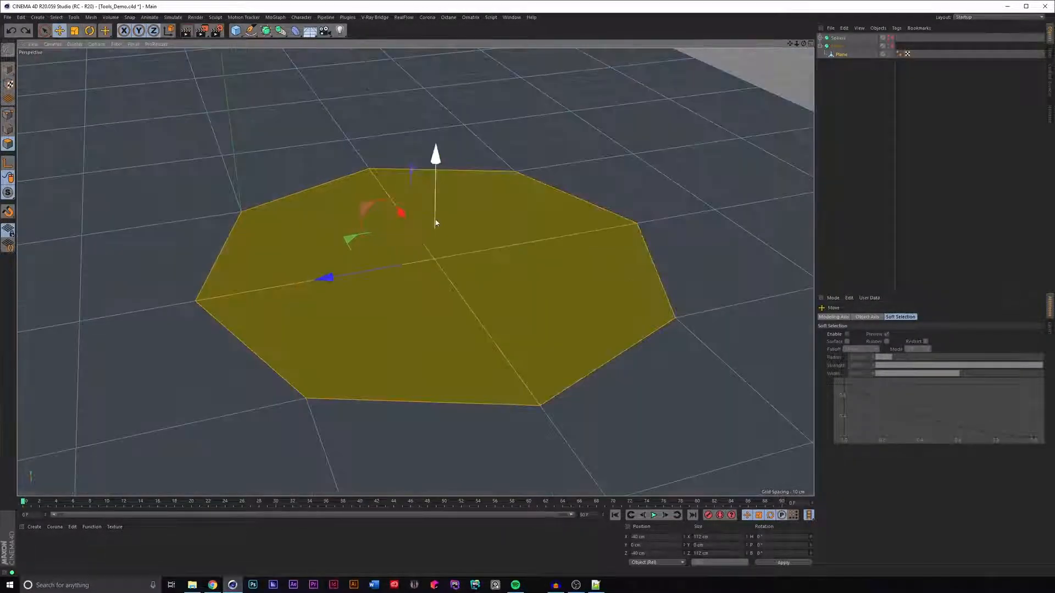
key("t")
left_click_drag(629, 241, 608, 245, "ctrl")
Step: Extrude the octagon upward with the Move tool in a short and a tall stage, and inset its top slightly with Scale
key("e")
left_click_drag(436, 199, 436, 183, "ctrl")
left_click_drag(436, 137, 437, 62, "ctrl")
key("t")
left_click_drag(659, 122, 652, 124, "ctrl")
Step: Turn on the subdivision surface, deselect the polygons and inspect the extruded octagon from several angles
key("q")
right_click_drag(648, 153, 552, 167, "alt")
middle_click_drag(552, 167, 505, 231, "alt")
key("e")
left_click(751, 111)
left_click(836, 124)
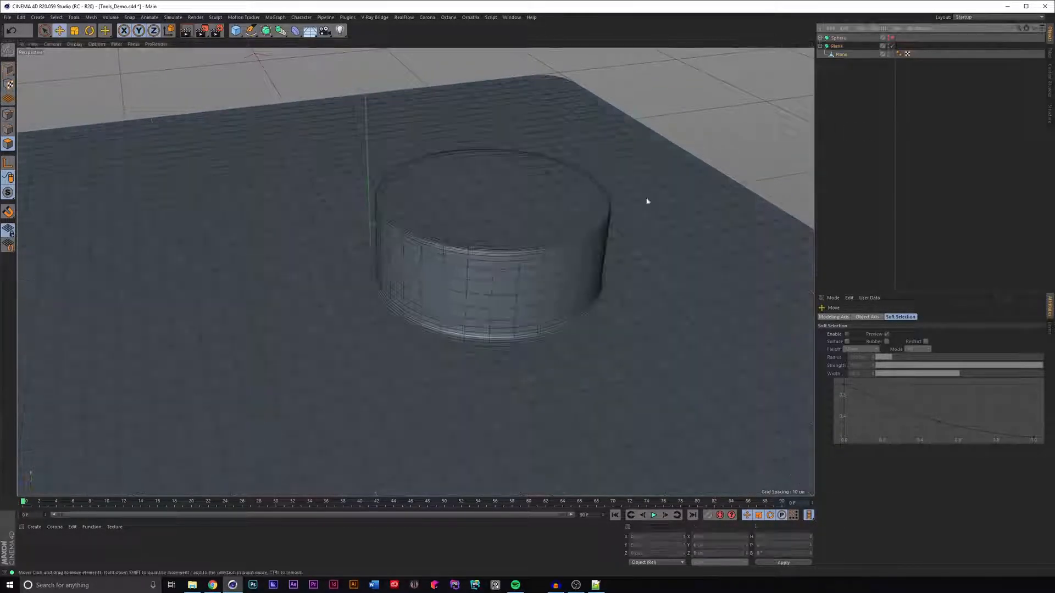
left_click_drag(546, 231, 528, 281, "alt")
right_click_drag(528, 282, 508, 209, "alt")
middle_click_drag(508, 209, 534, 231, "alt")
left_click_drag(533, 231, 516, 292, "alt")
right_click_drag(515, 292, 568, 263, "alt")
left_click_drag(568, 264, 572, 193, "alt")
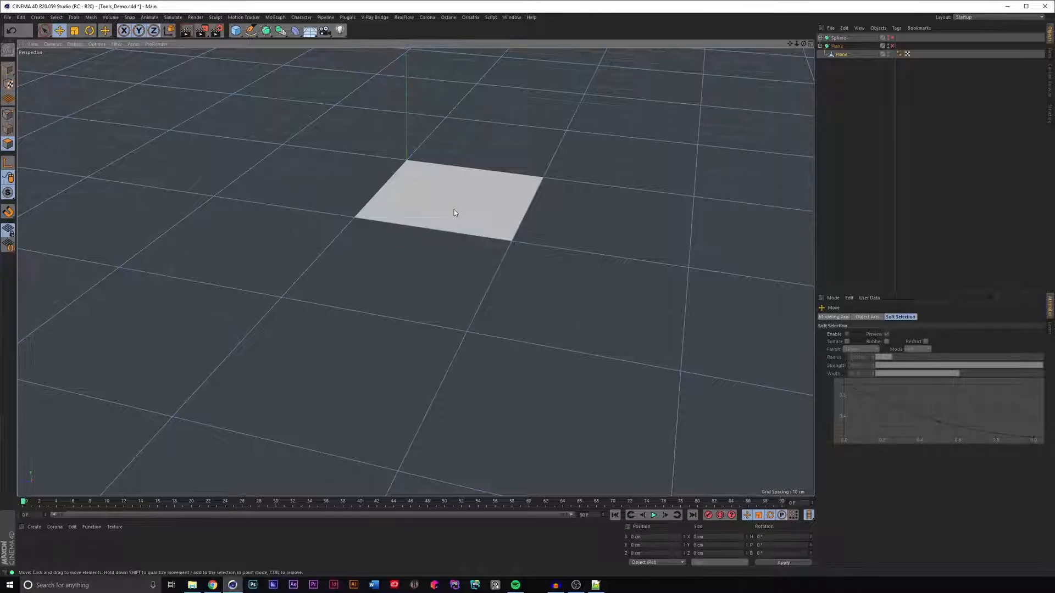
Step: Draw a four-point cut across neighbouring polygons with the Line Cut tool and undo it
key("k")
key("k")
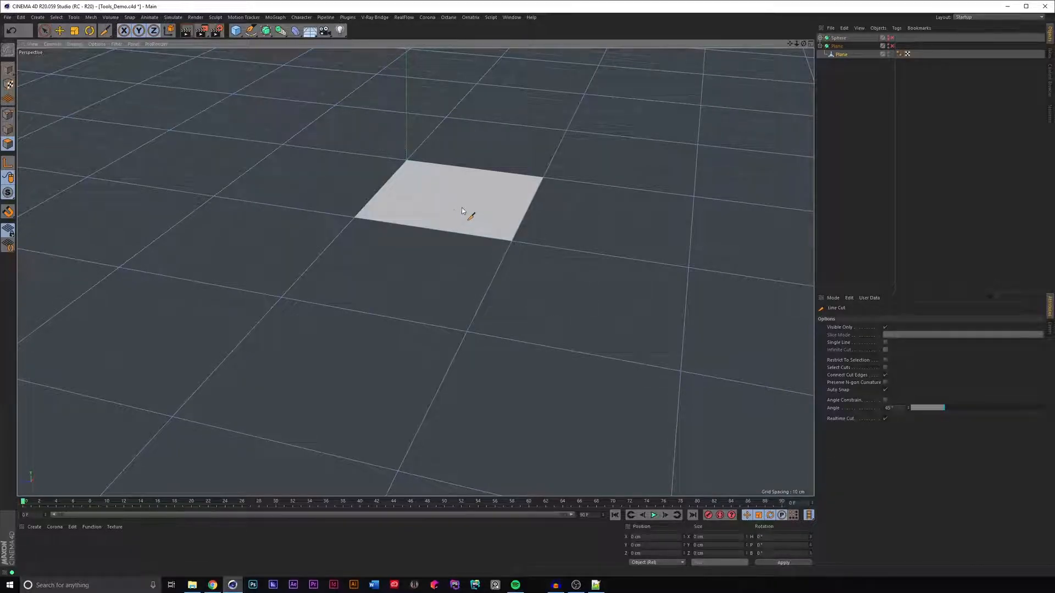
left_click_drag(454, 209, 421, 203, "alt")
left_click(402, 191)
left_click(508, 261)
left_click(625, 273)
left_click(514, 362)
key("Escape")
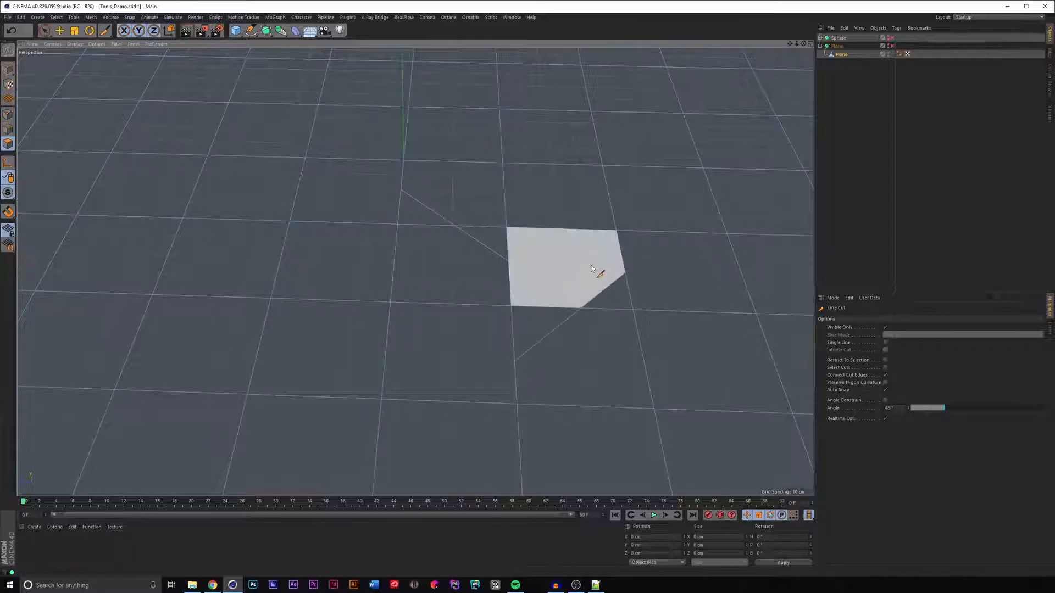
key("ctrl+z")
key("ctrl+z")
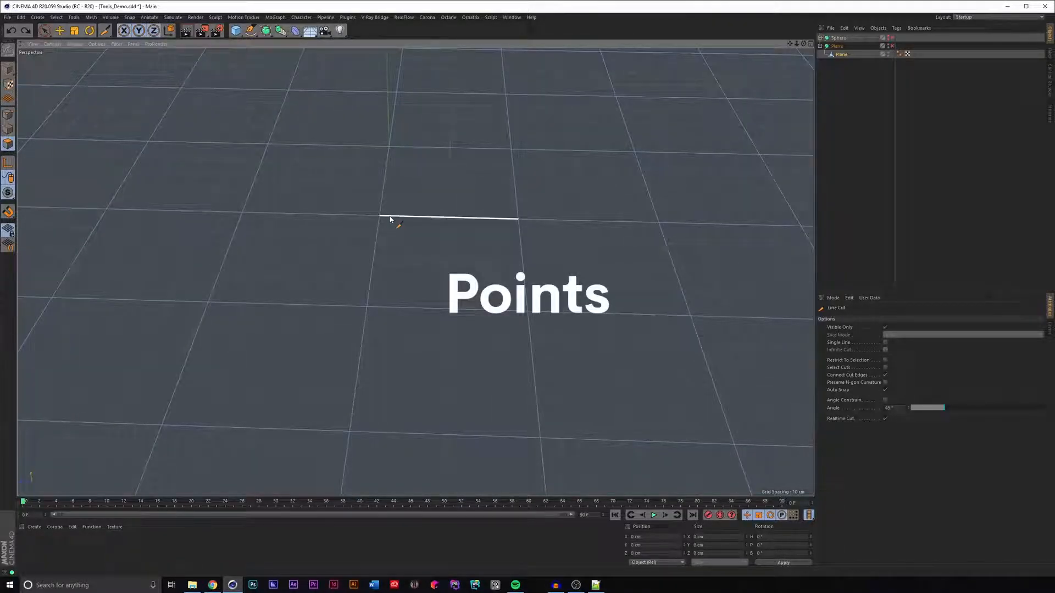
Step: Draw another line cut over adjoining polygons, snapping its vertices to points and edges of the plane
left_click(380, 217)
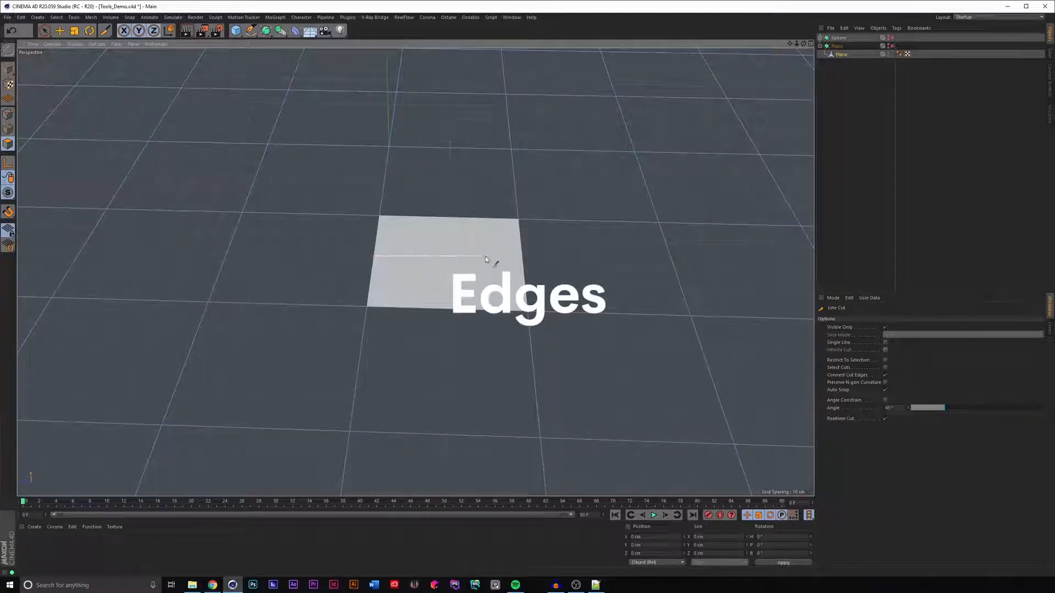
left_click(523, 262)
left_click(575, 221)
left_click(648, 190)
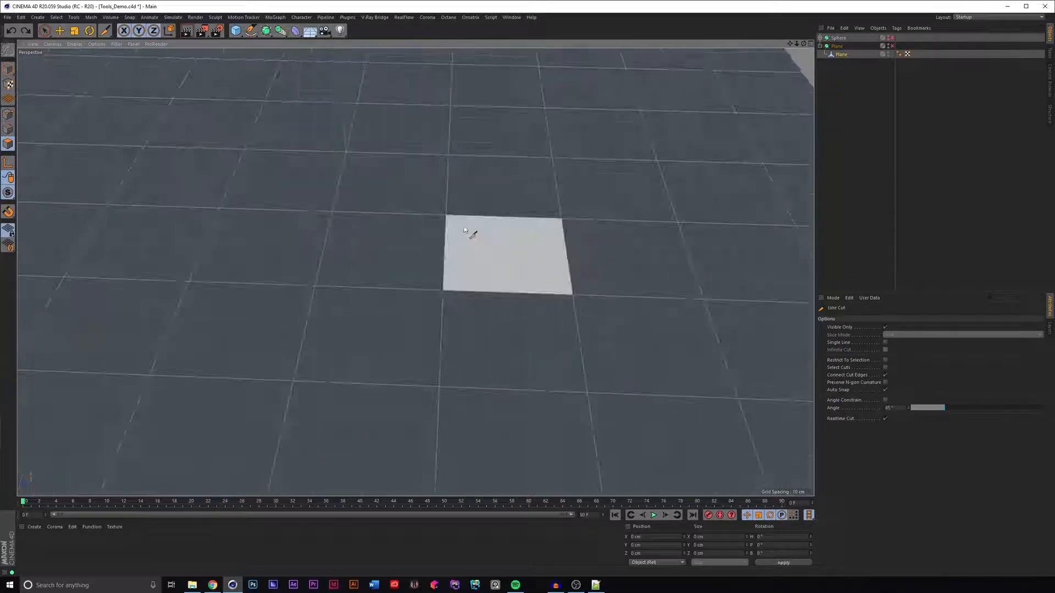
Step: Insert one loop cut through a row of polygons with Loop/Path Cut and centre it at a 50% offset
key("k")
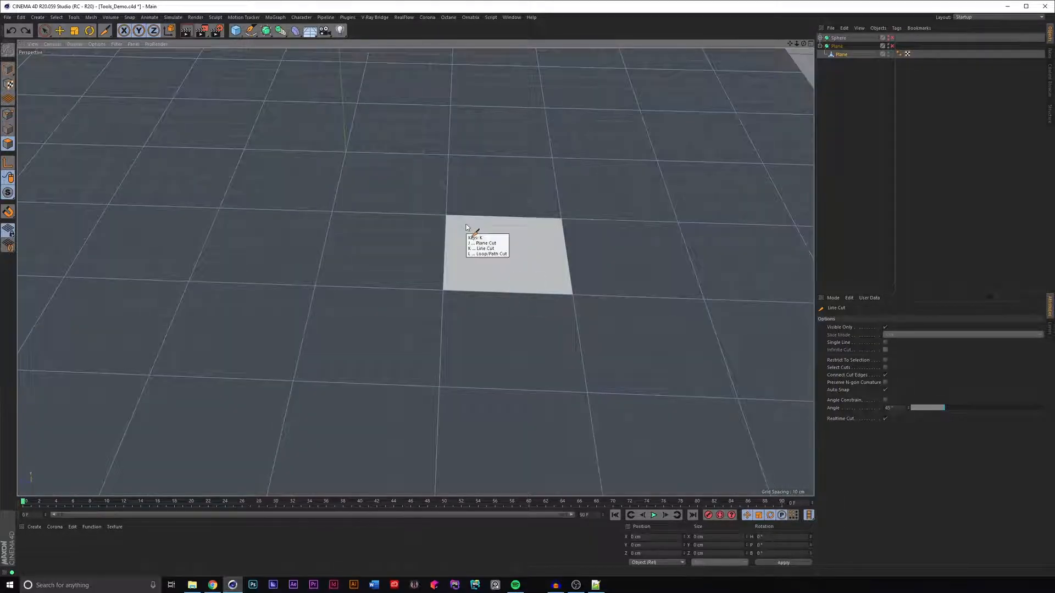
key("l")
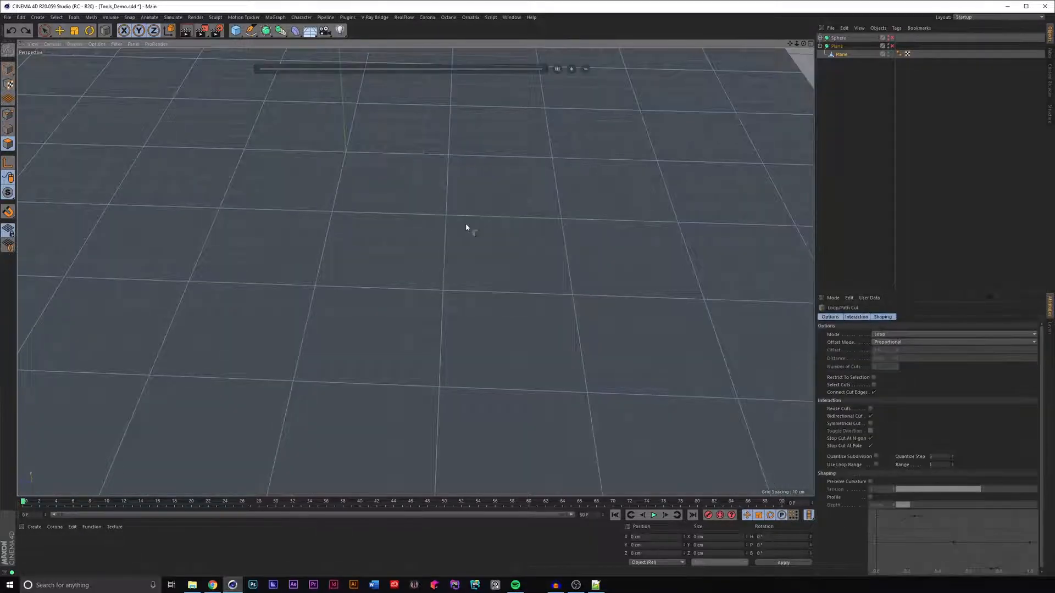
scroll(497, 210, "down", 5)
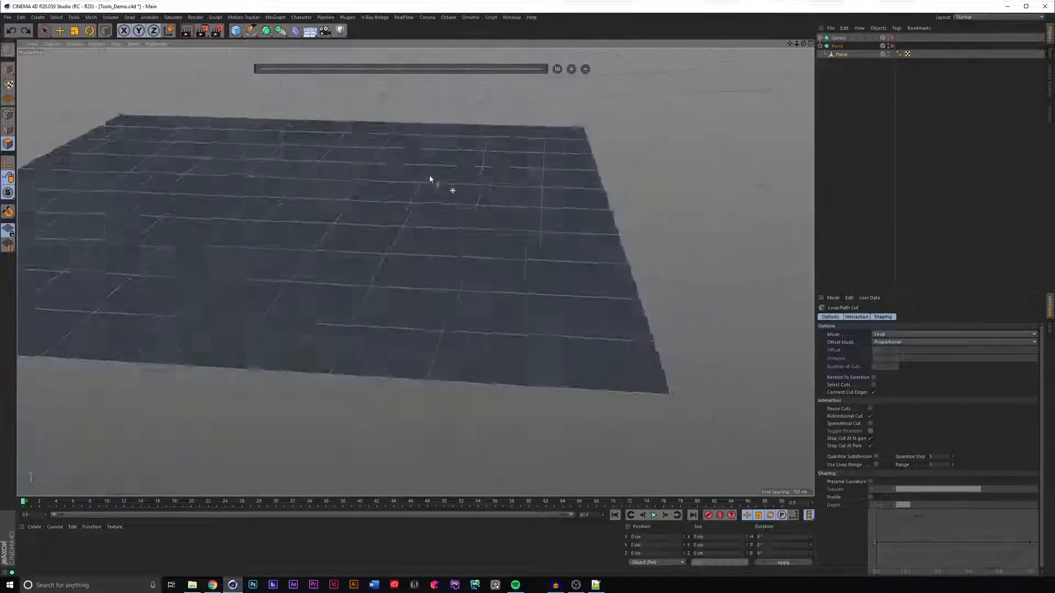
right_click_drag(434, 181, 484, 176, "alt")
left_click_drag(485, 178, 461, 185, "alt")
left_click(459, 184)
middle_click_drag(466, 195, 472, 164, "alt")
right_click_drag(471, 164, 478, 156, "alt")
left_click_drag(478, 156, 459, 155, "alt")
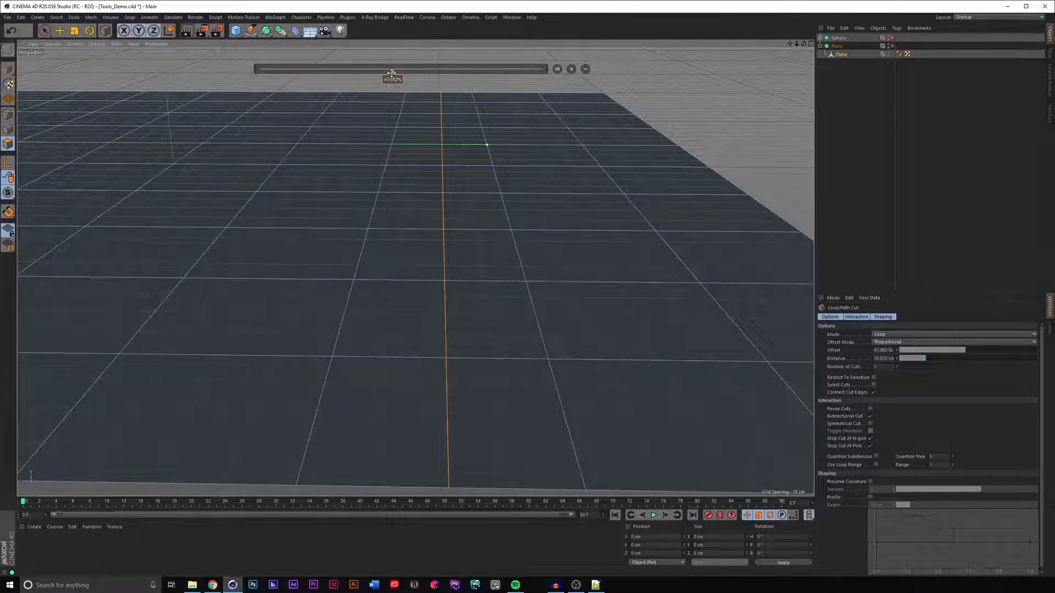
mouse_move(392, 72)
left_mouse_down()
mouse_move(506, 73)
mouse_move(319, 66)
mouse_move(522, 72)
mouse_move(292, 72)
mouse_move(455, 71)
mouse_move(401, 72)
left_mouse_up()
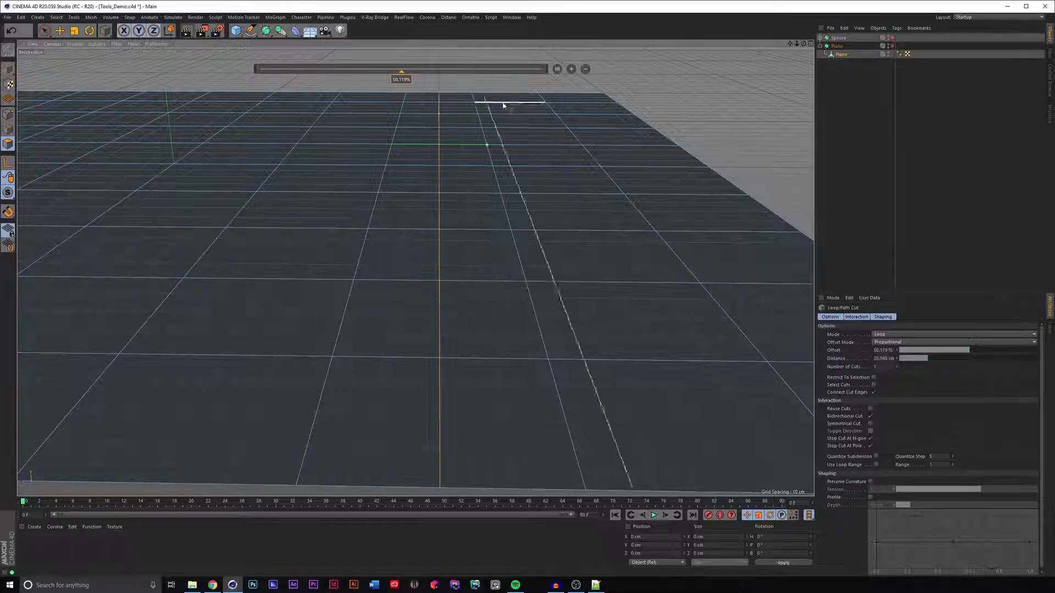
left_click(557, 69)
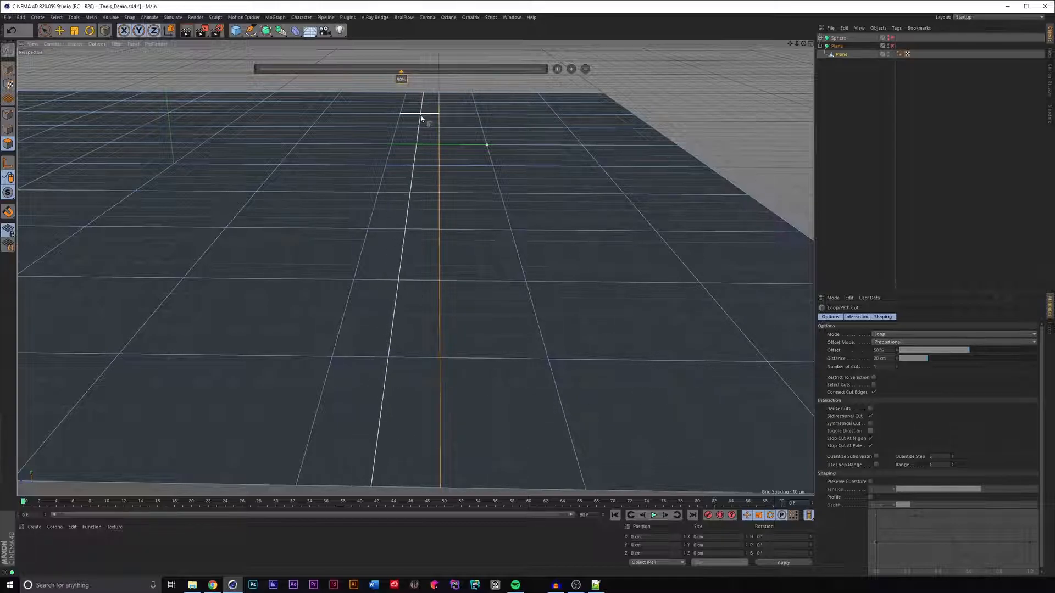
Step: Add three more cuts to the loop cut and remove them again
left_click(571, 69)
left_click(571, 70)
left_click(571, 69)
left_click(585, 69)
left_click(585, 69)
left_click(585, 70)
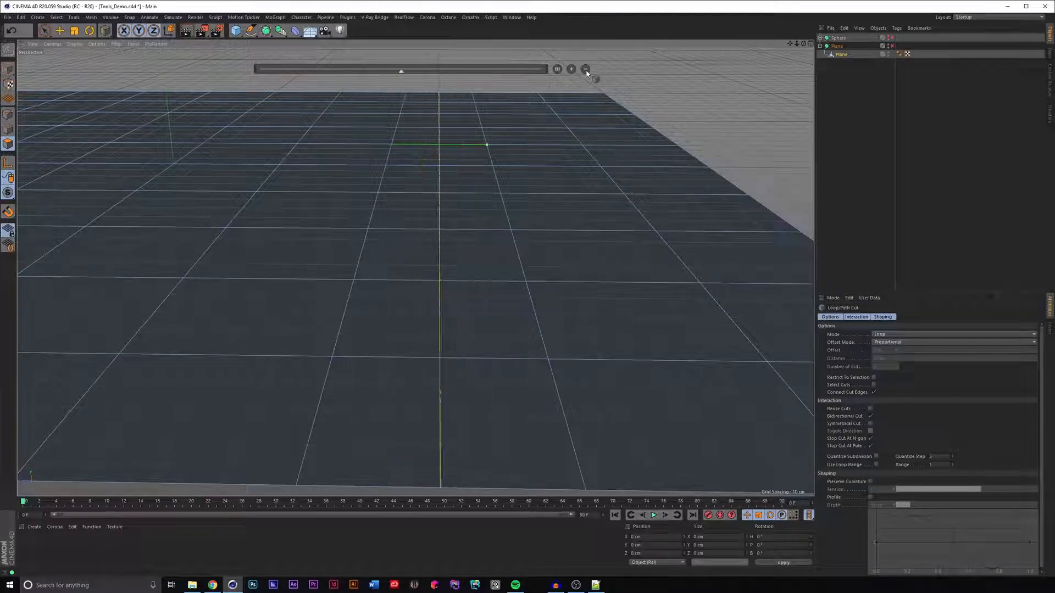
Step: Review the Loop/Path Cut settings, including the Mode and Offset Mode choices and the Preserve Curvature option
left_click_drag(936, 293, 935, 209)
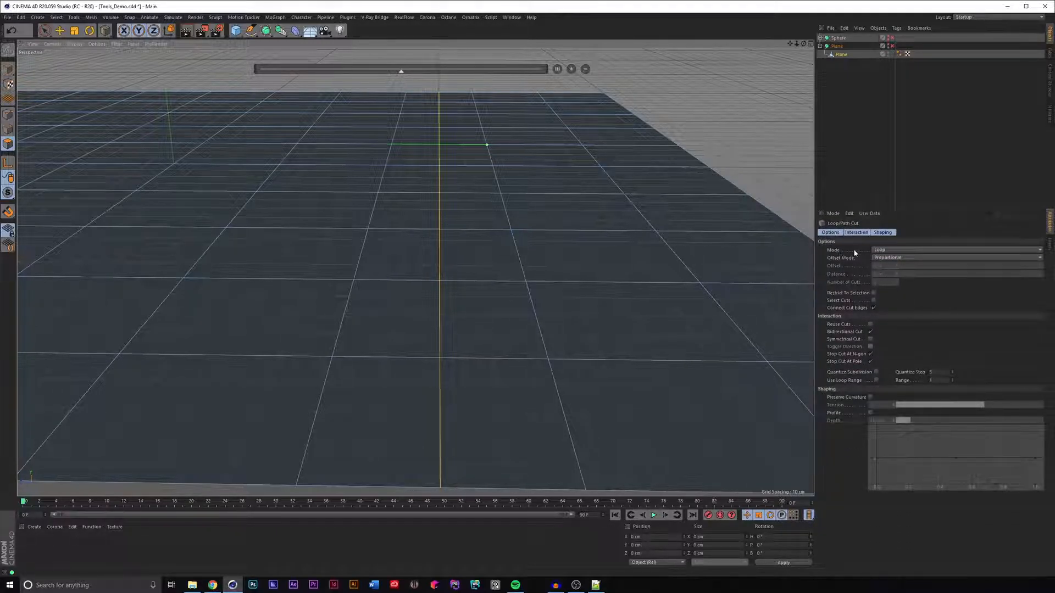
left_click(888, 250)
left_click(888, 258)
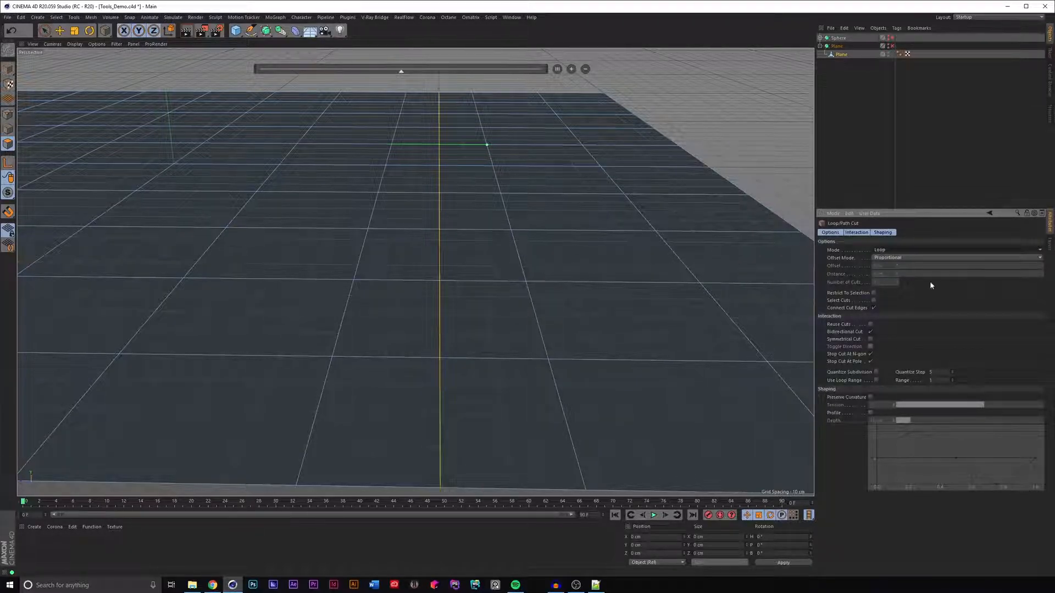
left_click(884, 258)
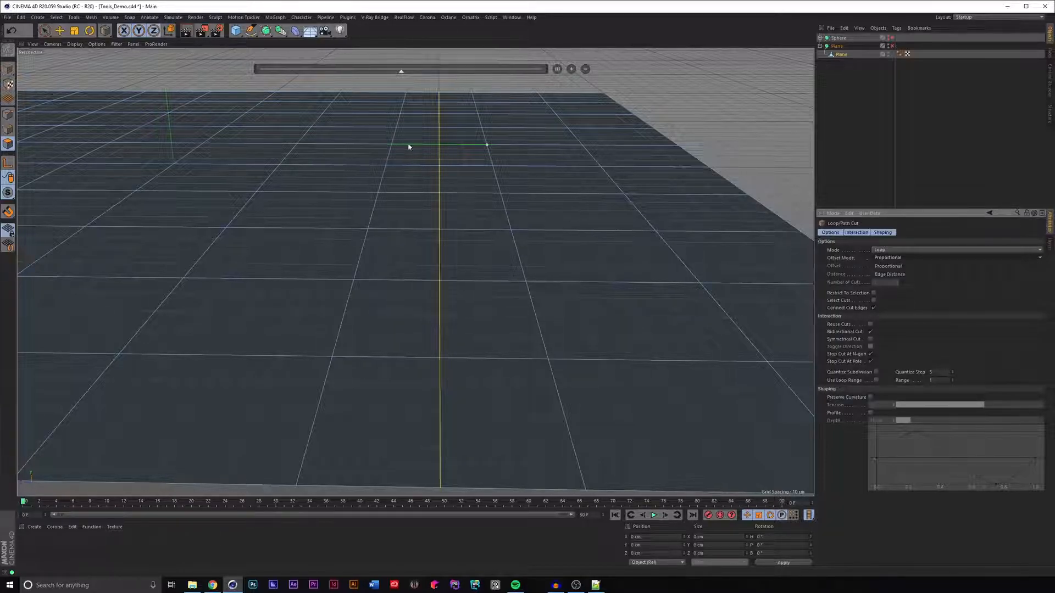
left_click(916, 297)
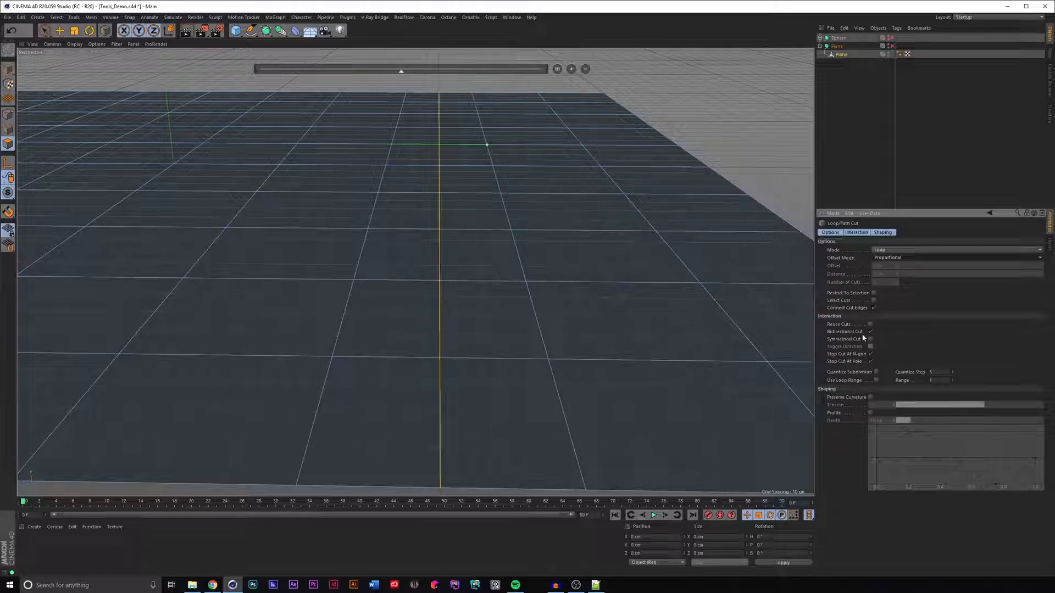
left_click(870, 397)
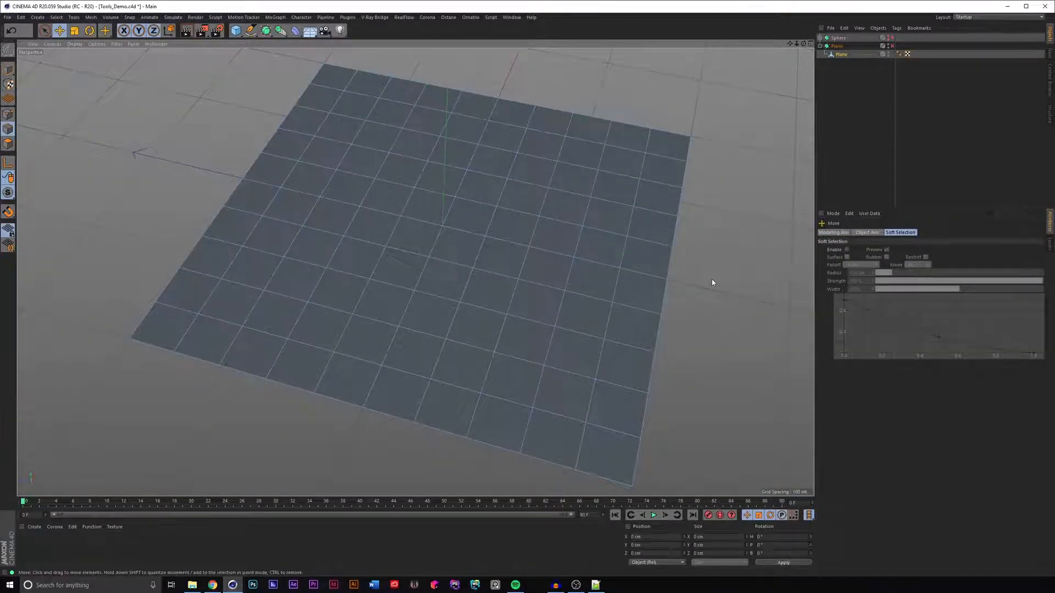
Step: Try the Slide tool on a single interior edge of the plane in edge mode, and undo the slide
left_click(8, 115)
left_click(9, 131)
right_click(523, 197)
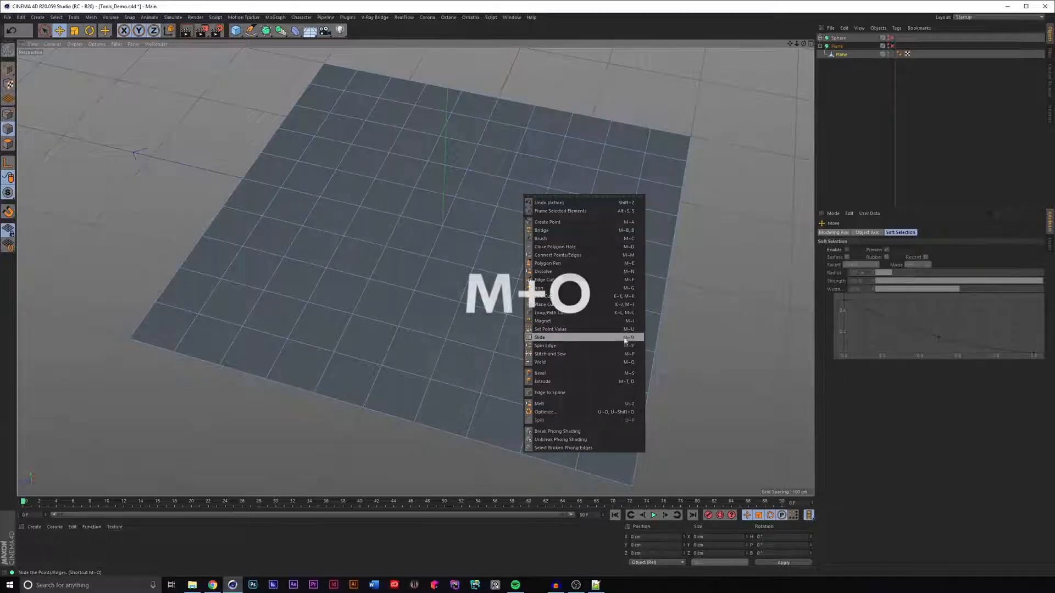
left_click(717, 306)
key("m")
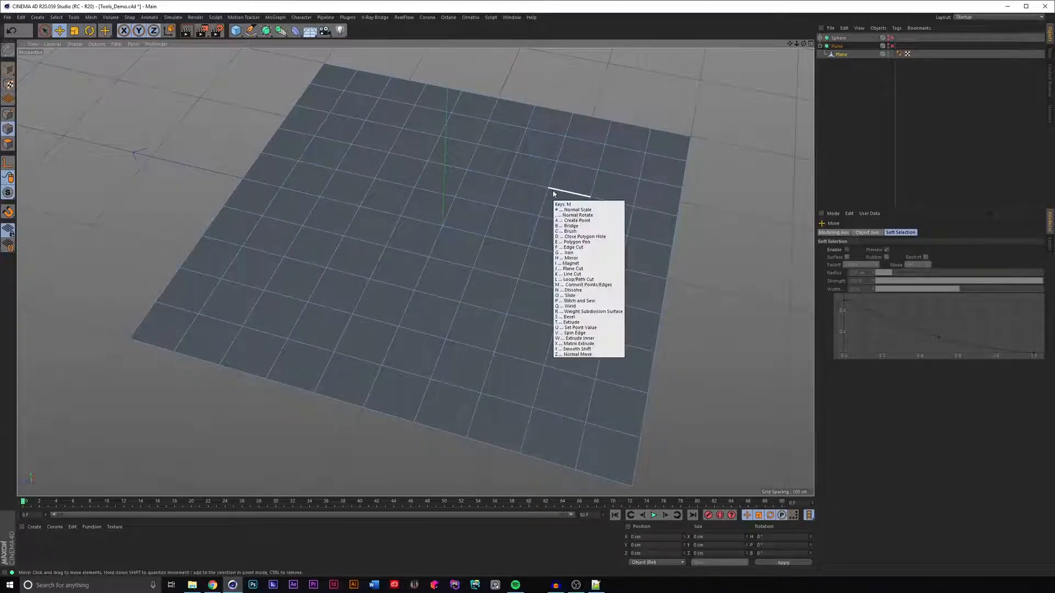
key("o")
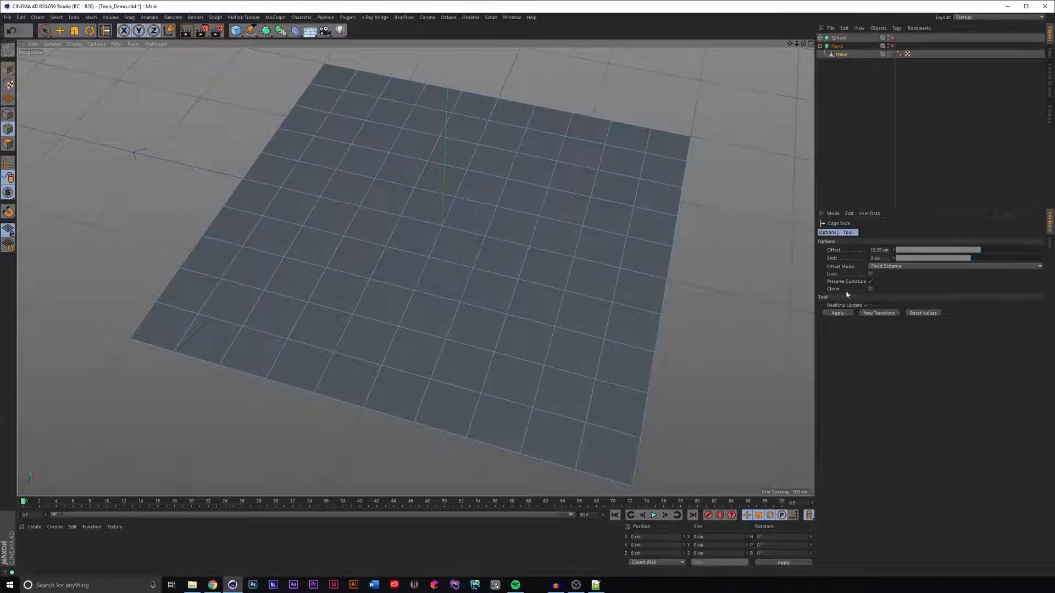
scroll(545, 255, "up", 5)
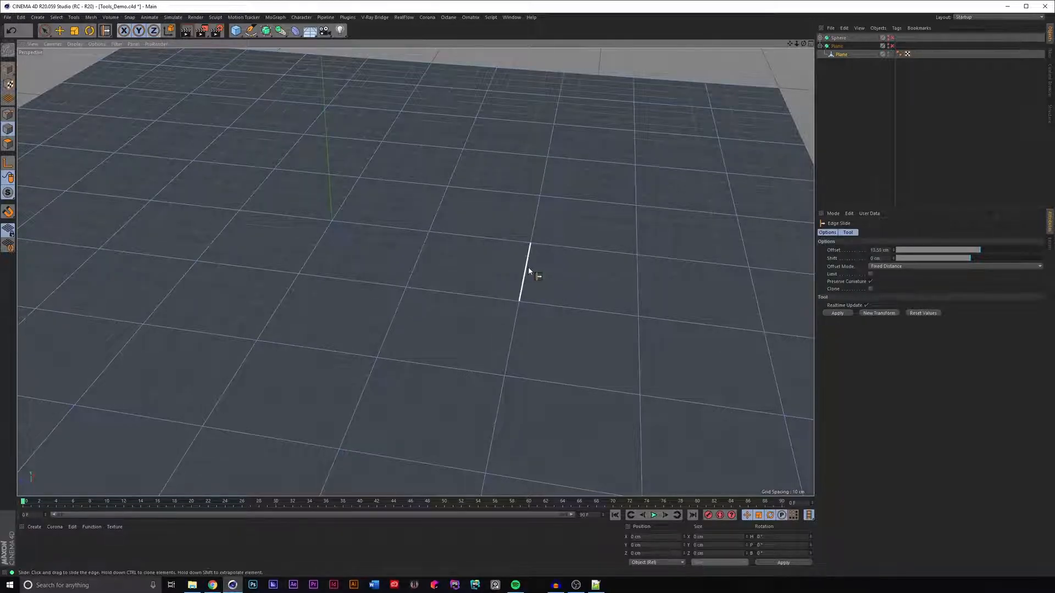
left_click_drag(527, 269, 558, 274)
key("ctrl+z")
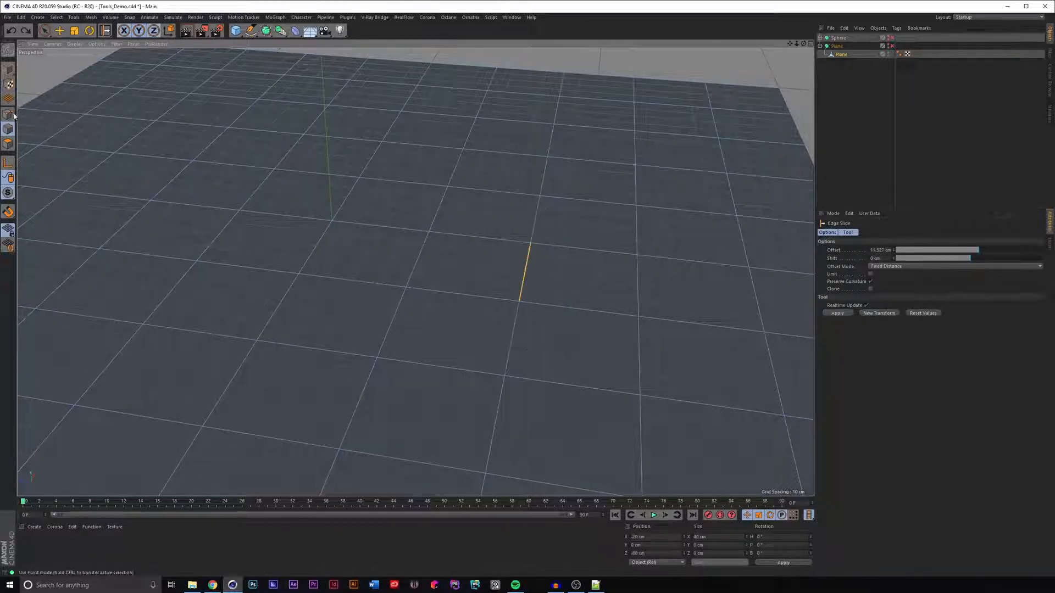
Step: Slide a single selected point of the plane with the Slide tool in point mode, and undo the slide
left_click(8, 115)
key("space")
left_click(520, 301)
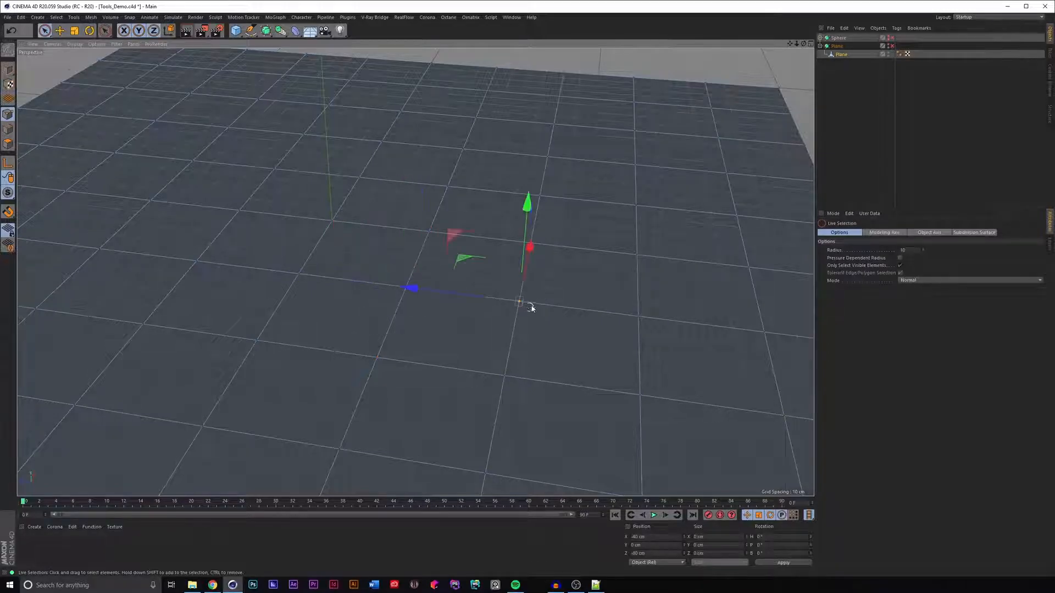
scroll(530, 305, "up", 3)
key("m")
key("o")
left_click_drag(510, 299, 467, 299)
key("ctrl+z")
key("ctrl+z")
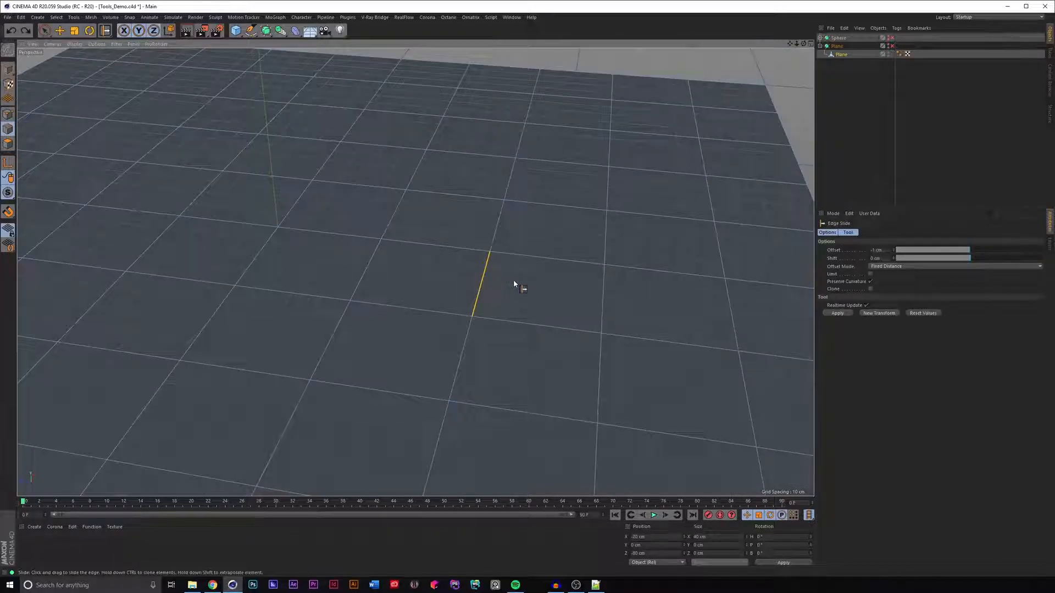
Step: Slide the selected edge by about 17.4 cm and raise it with a 14 cm Shift, keeping Offset Mode at Fixed Distance
left_click_drag(511, 295, 561, 297)
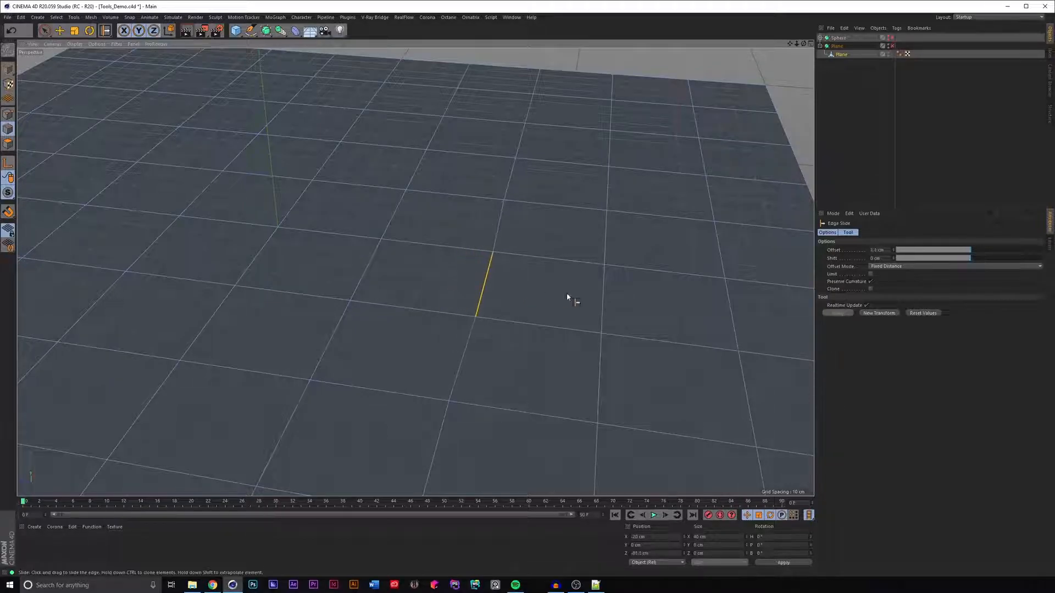
left_click_drag(492, 288, 548, 296, "shift")
mouse_move(971, 258)
left_mouse_down()
mouse_move(961, 258)
mouse_move(991, 262)
left_mouse_up()
left_click_drag(607, 324, 598, 291, "alt")
mouse_move(988, 258)
left_mouse_down()
mouse_move(962, 260)
mouse_move(981, 260)
left_mouse_up()
left_click_drag(527, 275, 493, 289, "alt")
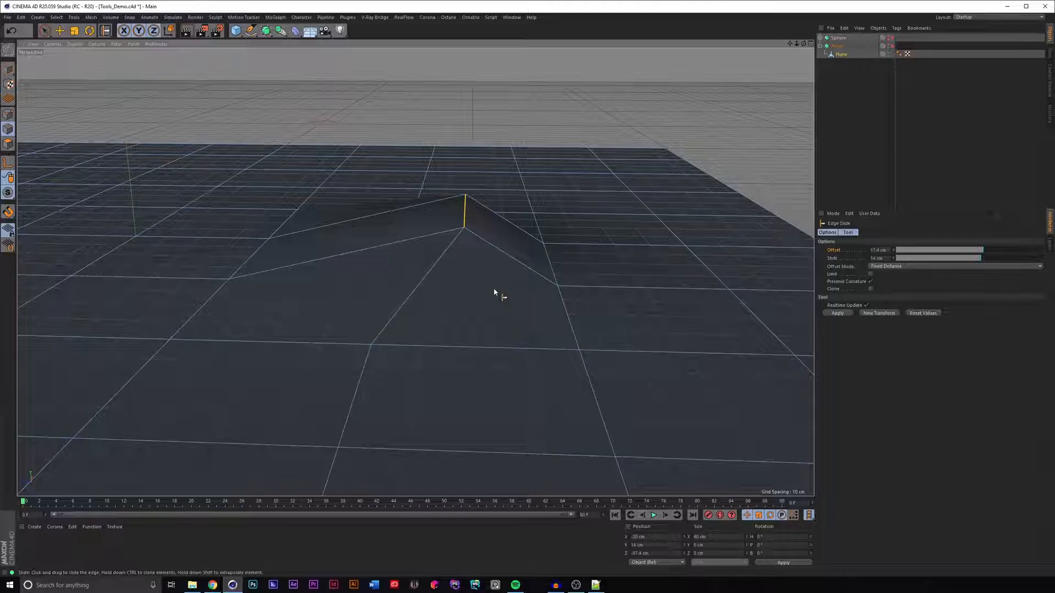
left_click(890, 266)
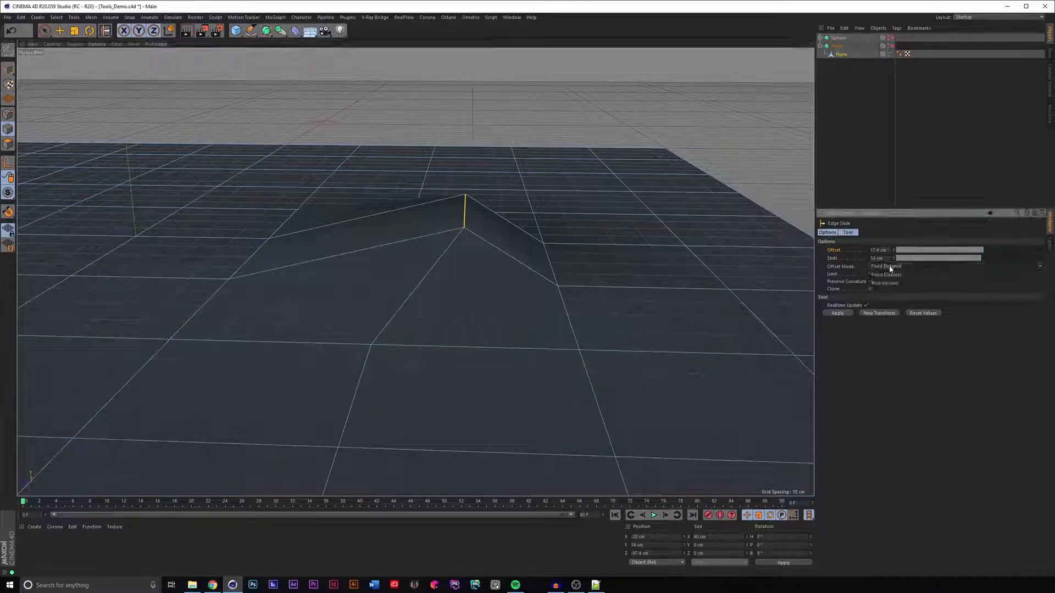
left_click(909, 275)
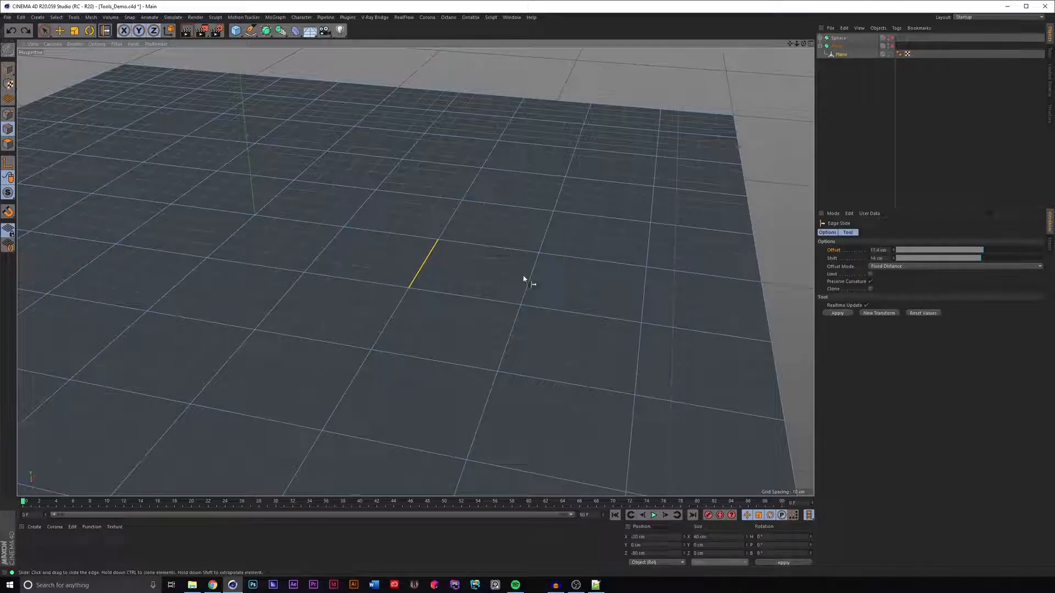
Step: Hide the plane, show the sphere instead, and clear the sphere's edge selection
left_click(889, 45)
left_click(888, 45)
left_click(888, 37)
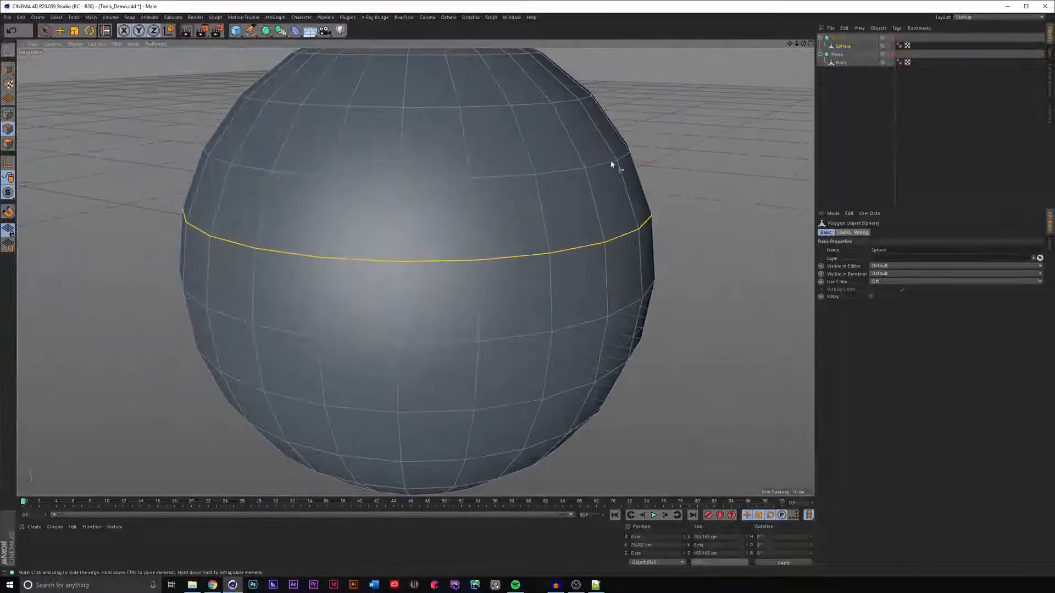
key("e")
left_click(571, 256)
Step: Select a horizontal edge loop around the sphere with Loop Selection
right_click_drag(572, 256, 551, 219, "alt")
left_click_drag(551, 219, 509, 251, "alt")
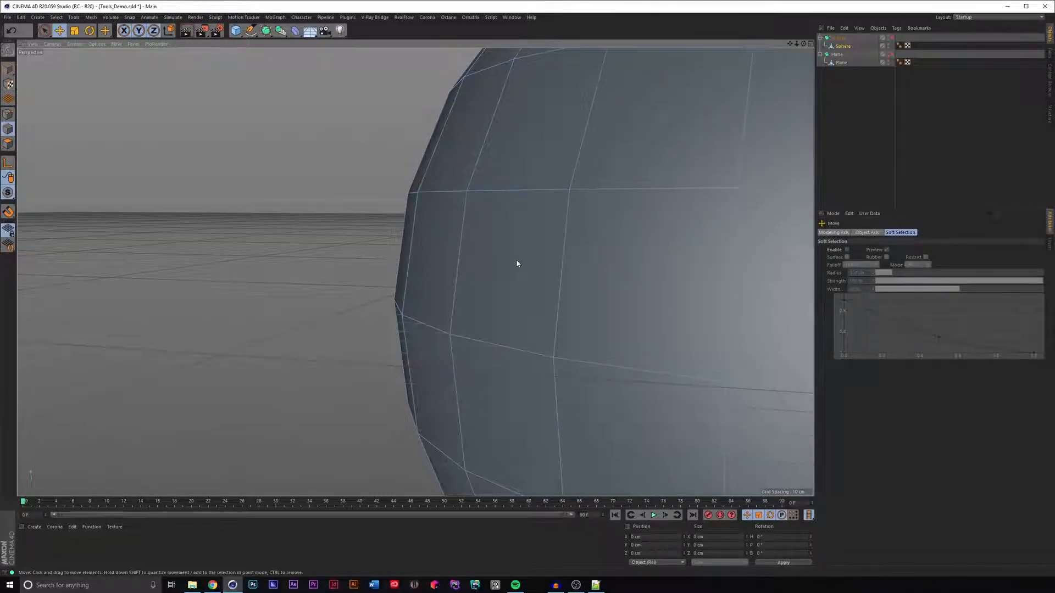
key("u")
key("l")
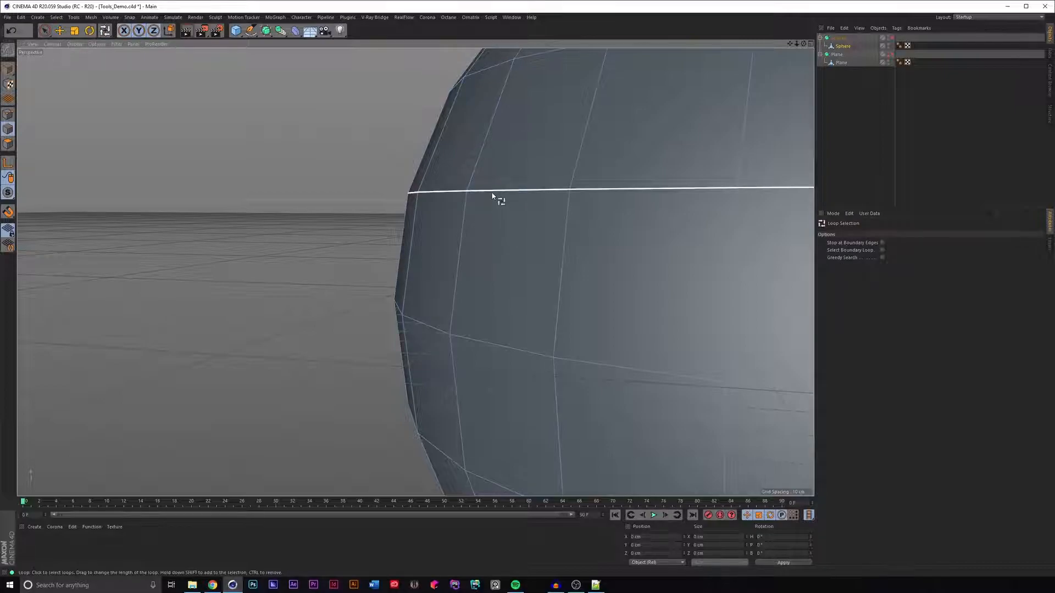
left_click(492, 193)
Step: Slide a cloned copy of the sphere's edge loop downward by about 12.9 cm twice, undoing each clone
key("m")
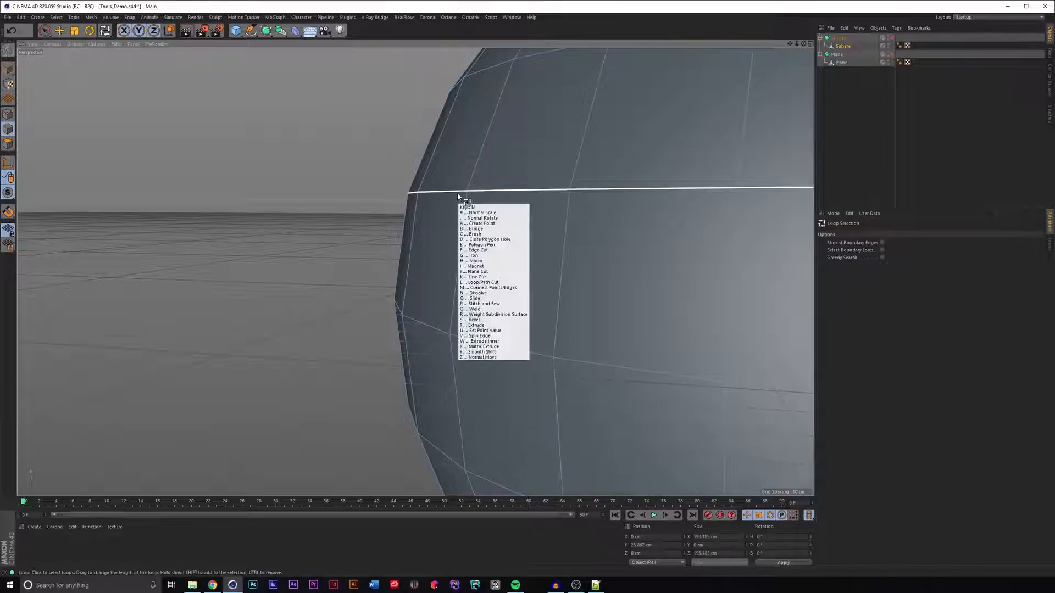
key("o")
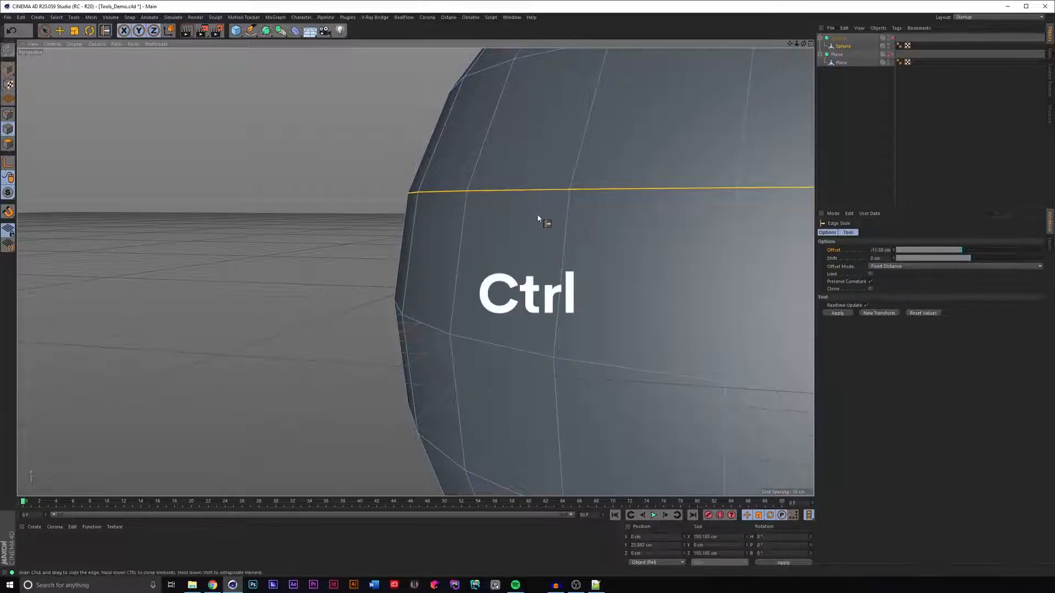
mouse_move(531, 193)
left_mouse_down("ctrl")
mouse_move(462, 231)
mouse_move(476, 224)
left_mouse_up("ctrl")
scroll(427, 253, "up", 3)
left_click_drag(426, 253, 452, 245, "alt")
key("ctrl+z")
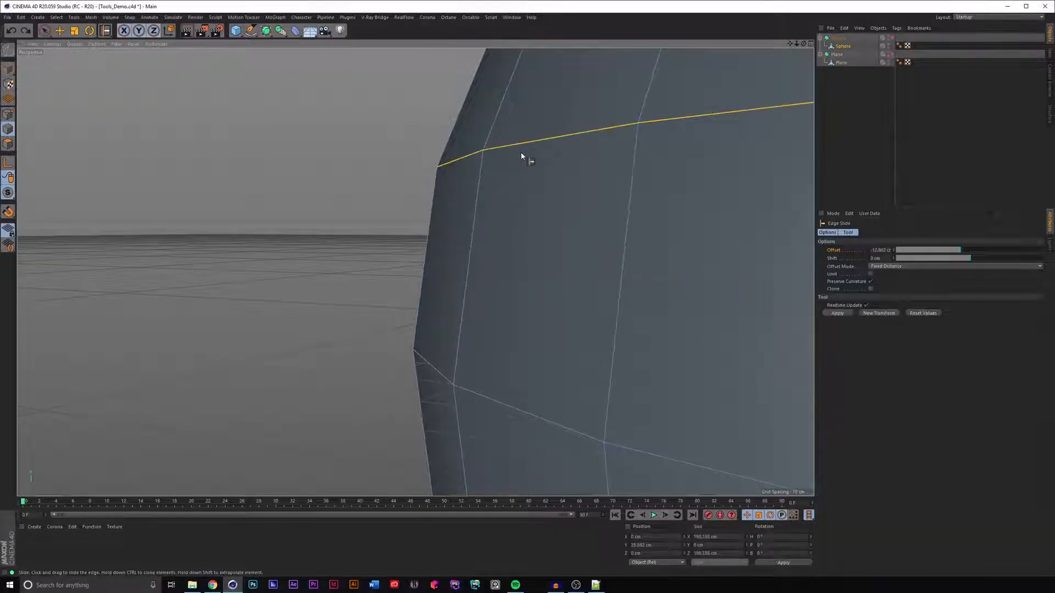
mouse_move(521, 147)
left_mouse_down("ctrl")
mouse_move(454, 266)
mouse_move(465, 221)
mouse_move(455, 250)
mouse_move(445, 238)
mouse_move(440, 273)
mouse_move(456, 219)
mouse_move(450, 245)
left_mouse_up("ctrl")
right_click_drag(523, 254, 485, 265, "alt")
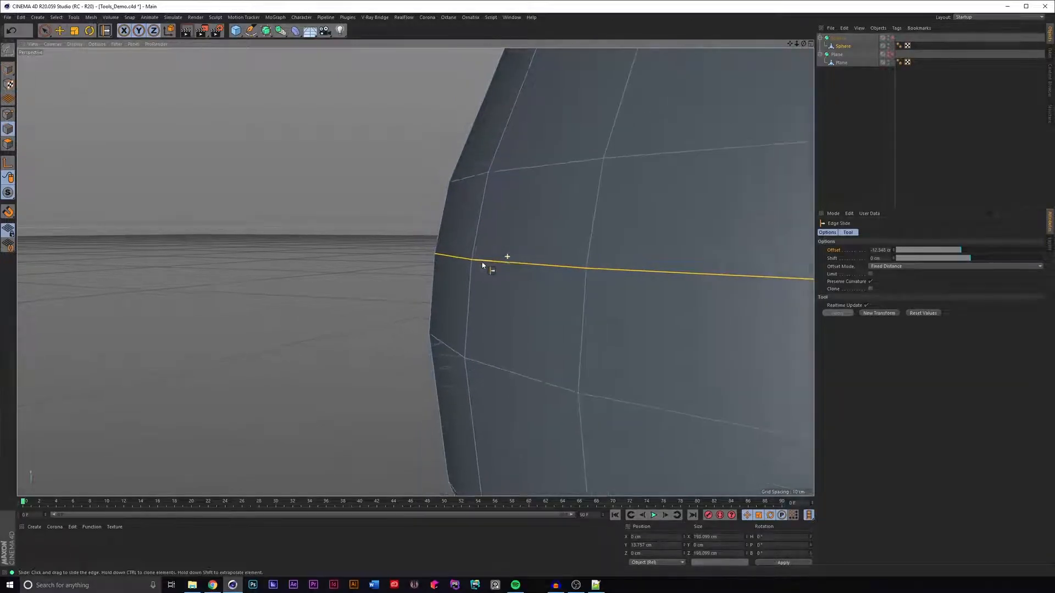
left_click_drag(486, 266, 551, 261, "alt")
key("ctrl+z")
Step: Return to the plane object and turn on its Subdivision Surface
middle_click_drag(541, 185, 516, 233, "alt")
left_click_drag(516, 233, 648, 258, "alt")
right_click_drag(649, 258, 517, 261, "alt")
left_click_drag(517, 261, 579, 280, "alt")
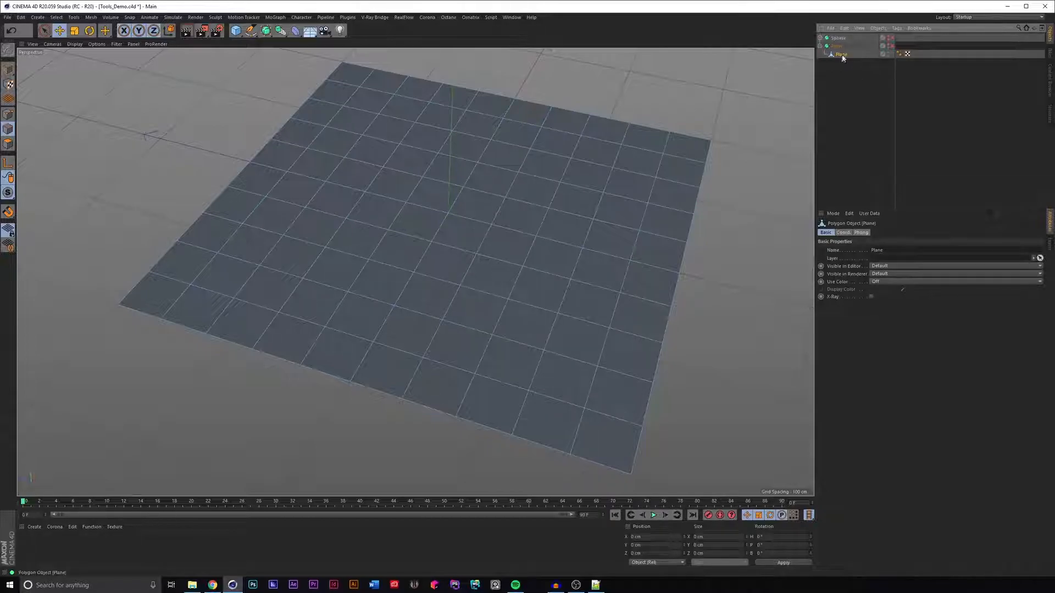
key("q")
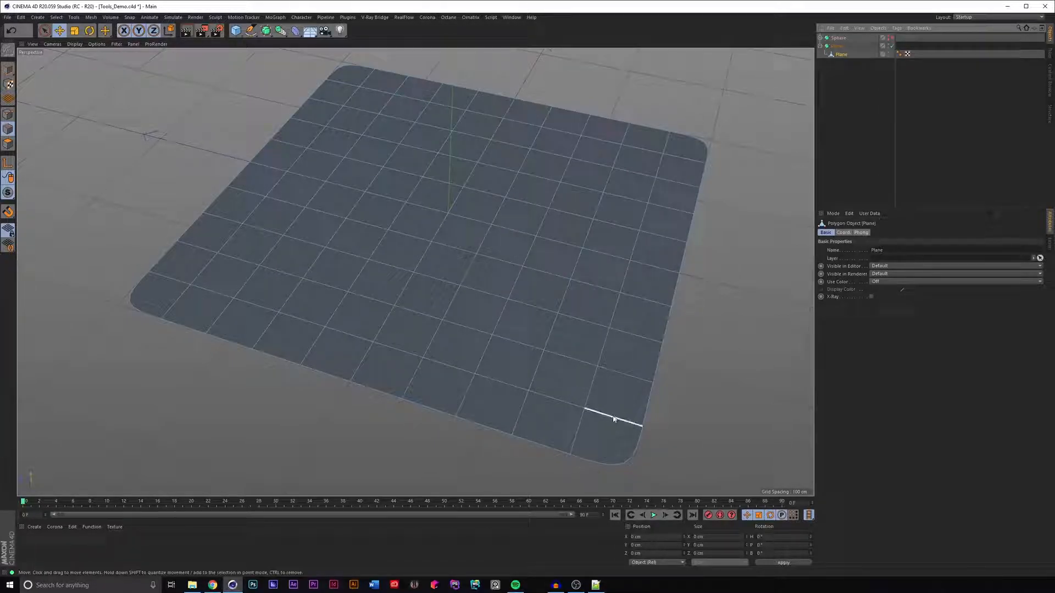
Step: Try sharpening a corner of the plane with loop cuts near its two adjoining borders, preview it subdivided, and undo the cuts
key("q")
key("k")
key("l")
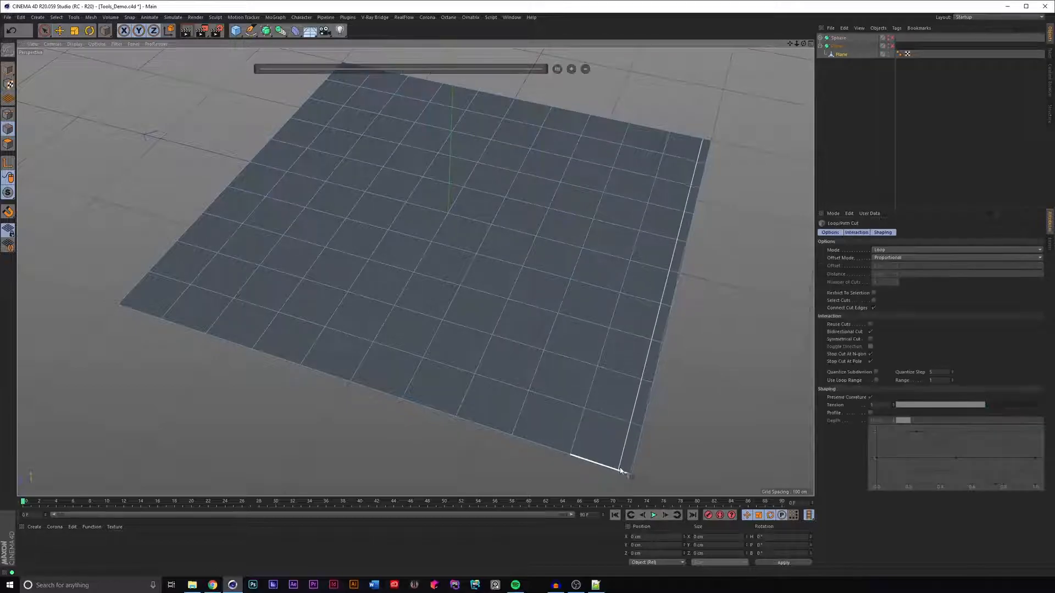
key("e")
key("q")
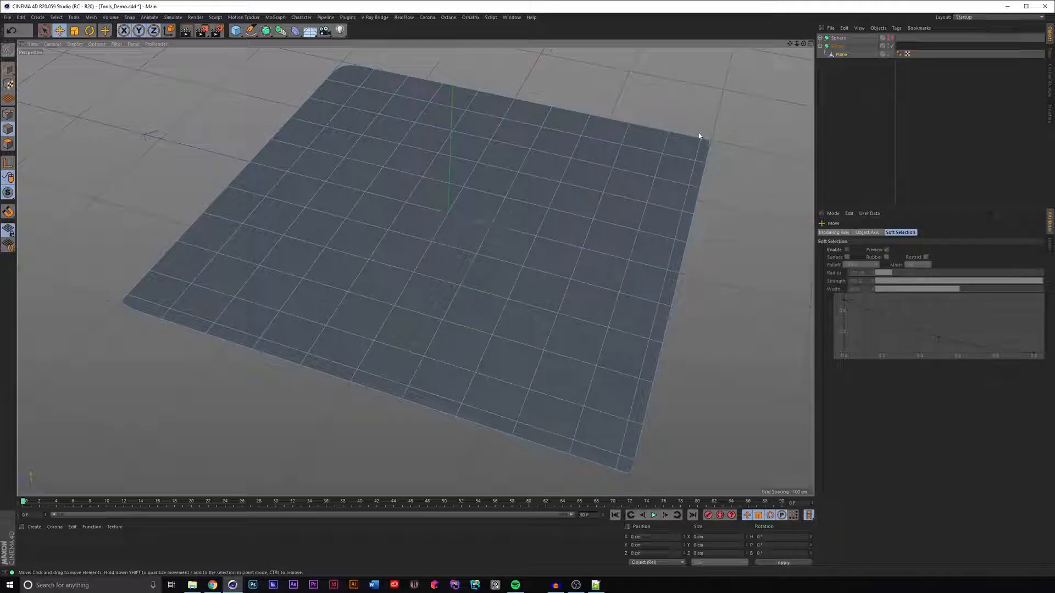
key("ctrl+z")
key("ctrl+z")
key("q")
Step: Select the two inner edges of the plane's front corner polygon and slide a clone of them about 20.5 cm toward the corner
key("9")
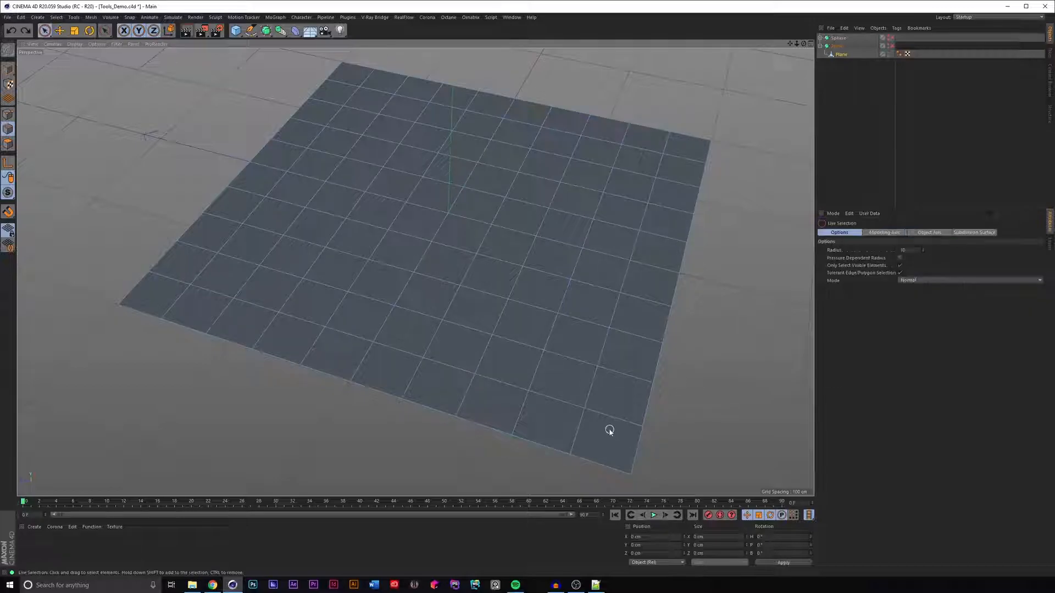
left_click(607, 435)
scroll(639, 448, "up", 2)
scroll(608, 385, "up", 3)
key("m")
key("o")
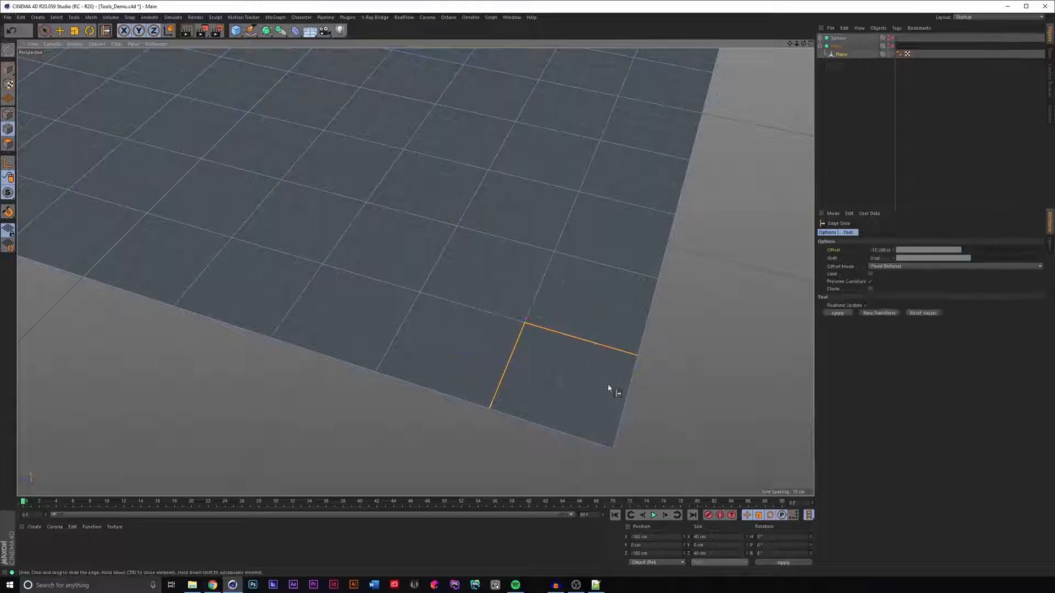
mouse_move(618, 385)
left_mouse_down("ctrl")
mouse_move(592, 373)
mouse_move(599, 419)
left_mouse_up("ctrl")
Step: Turn on the Subdivision Surface and examine the tightened corner against the plane's other corners
scroll(572, 370, "down", 3)
key("q")
scroll(575, 355, "down", 3)
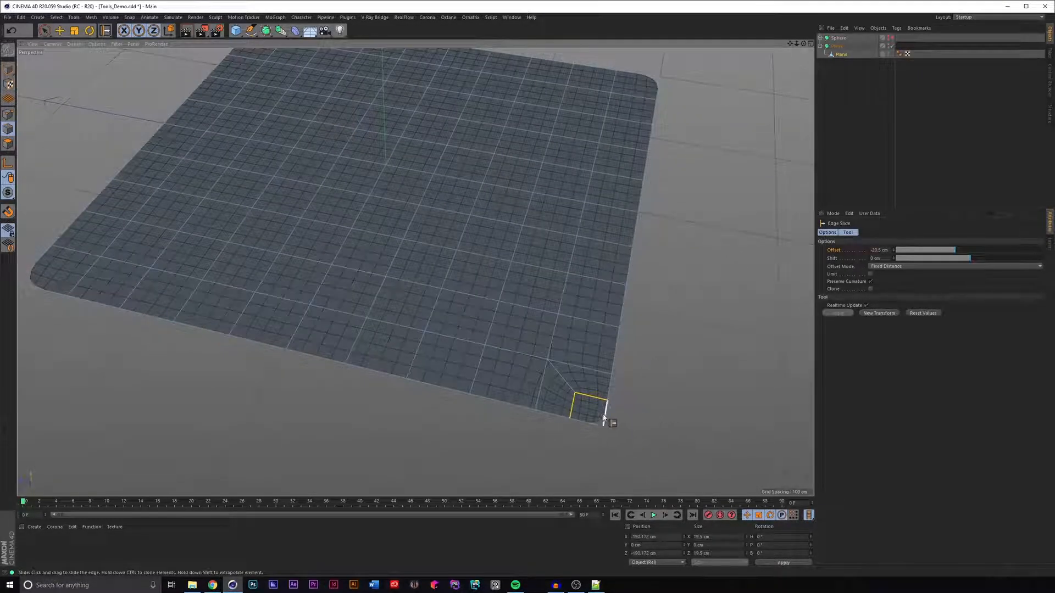
scroll(425, 291, "down", 3)
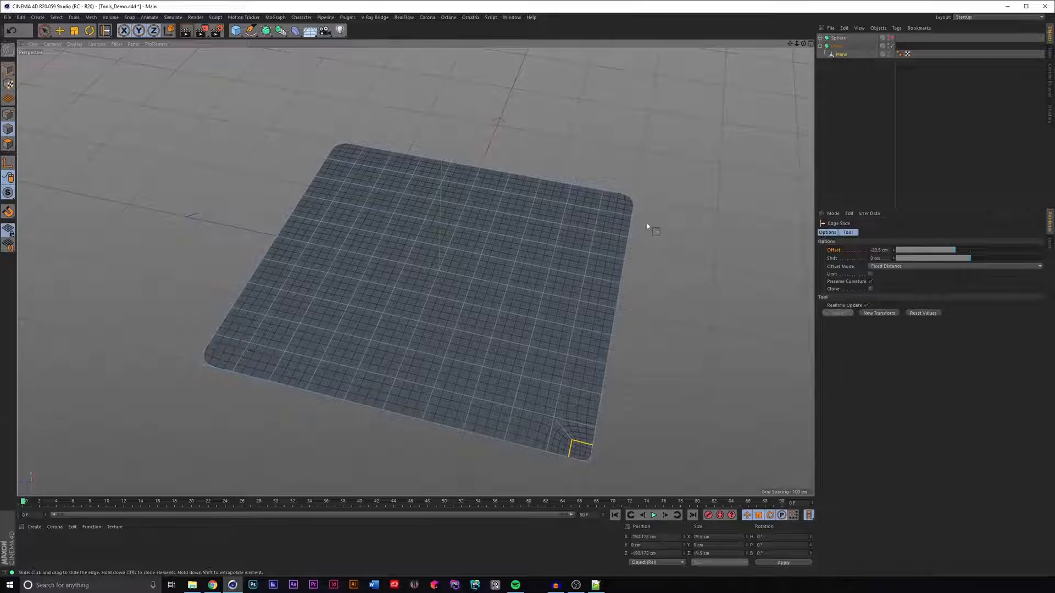
scroll(587, 426, "up", 4)
scroll(572, 337, "down", 1)
scroll(565, 329, "down", 2)
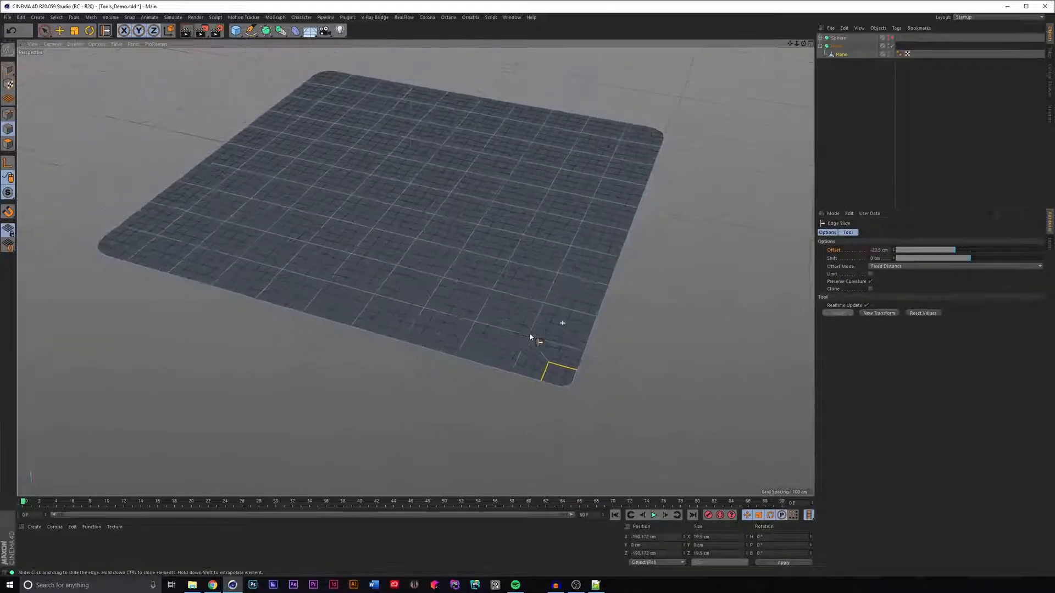
right_click_drag(551, 351, 583, 355, "alt")
left_click_drag(615, 430, 624, 464, "alt")
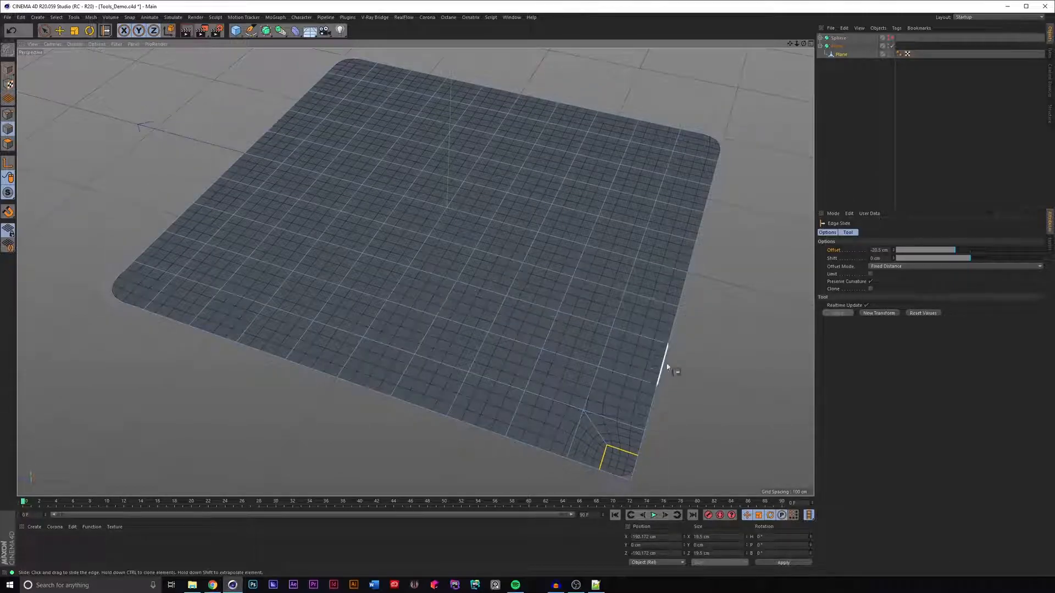
Step: Undo the cloned corner edges, turn the Subdivision Surface off, and return to the Move tool with nothing selected
key("ctrl+z")
key("q")
right_click_drag(498, 325, 552, 286, "alt")
left_click_drag(552, 285, 561, 249, "alt")
right_click_drag(560, 249, 572, 270, "alt")
key("e")
left_click(763, 279)
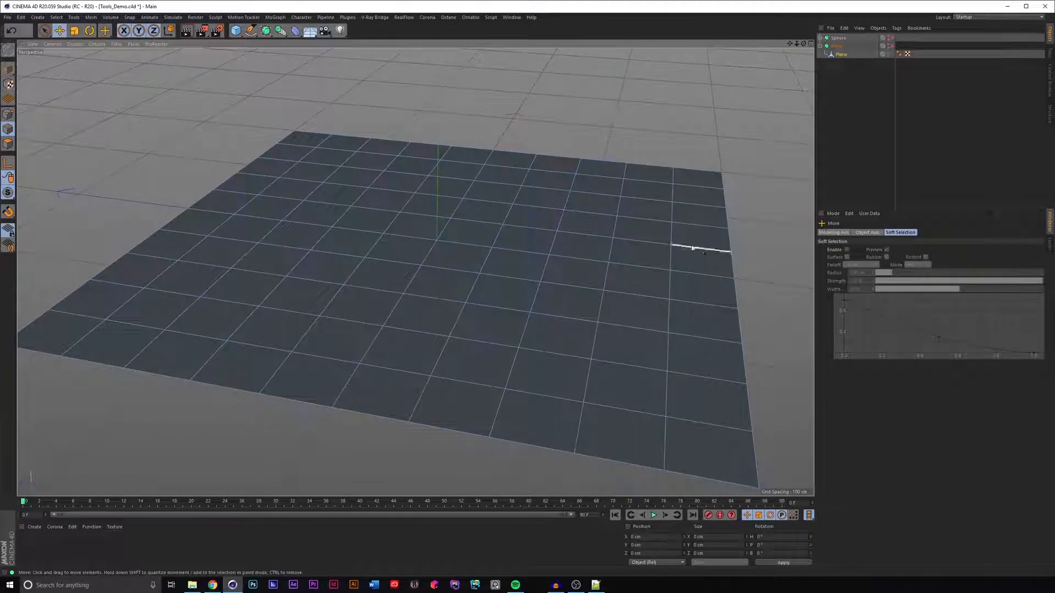
Step: Delete one interior polygon of the plane in polygon mode to open a square hole
right_click_drag(591, 216, 560, 235, "alt")
left_click_drag(559, 235, 563, 268, "alt")
right_click_drag(563, 268, 541, 207, "alt")
middle_click_drag(563, 221, 557, 238, "alt")
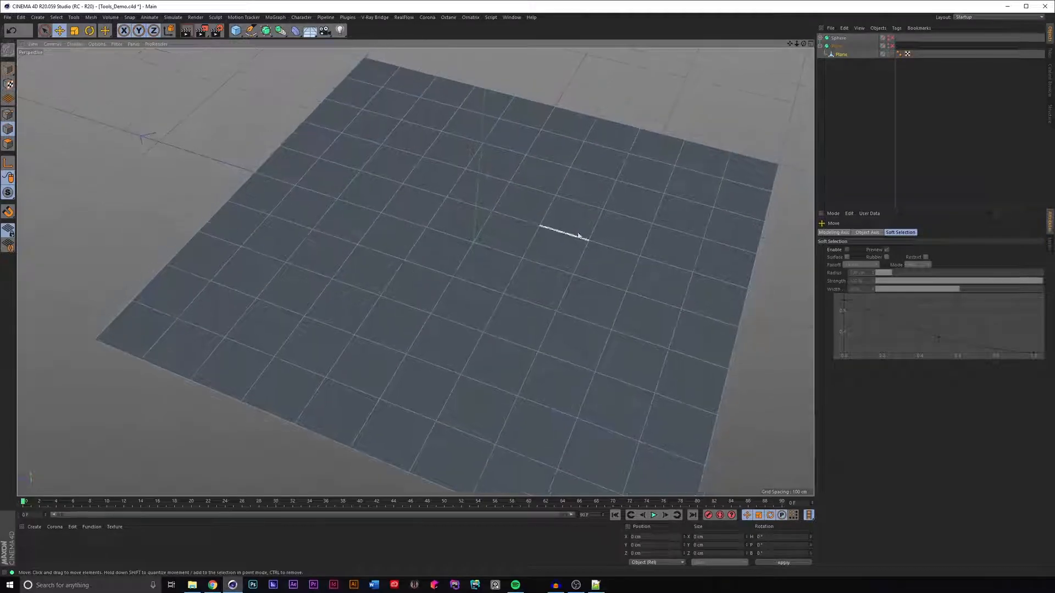
left_click(8, 144)
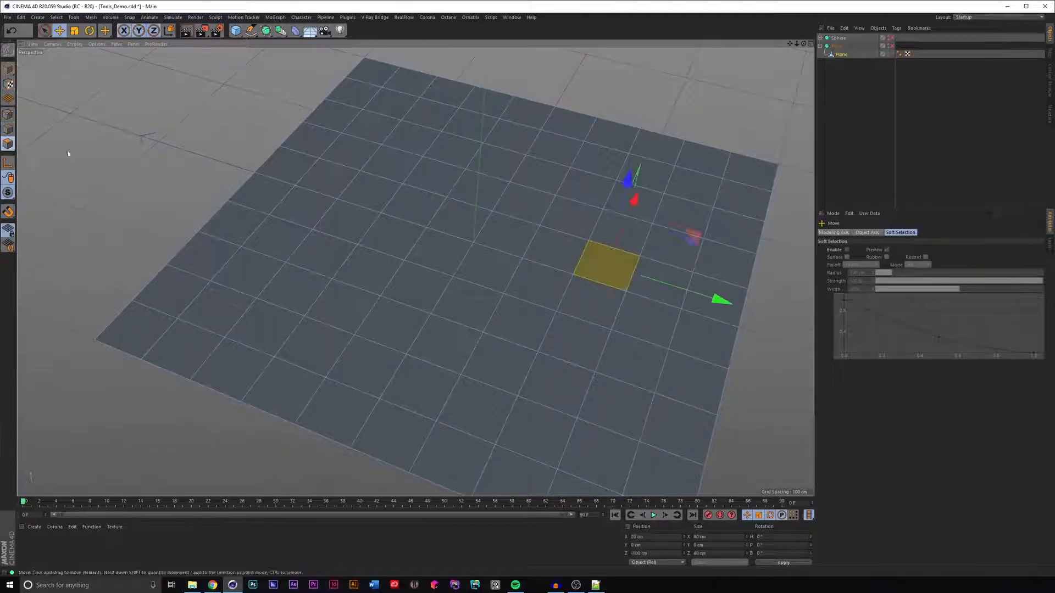
left_click(501, 241)
left_click(514, 237, "ctrl")
right_click_drag(505, 236, 511, 230, "alt")
left_click_drag(511, 231, 494, 220, "alt")
right_click_drag(494, 220, 411, 195, "alt")
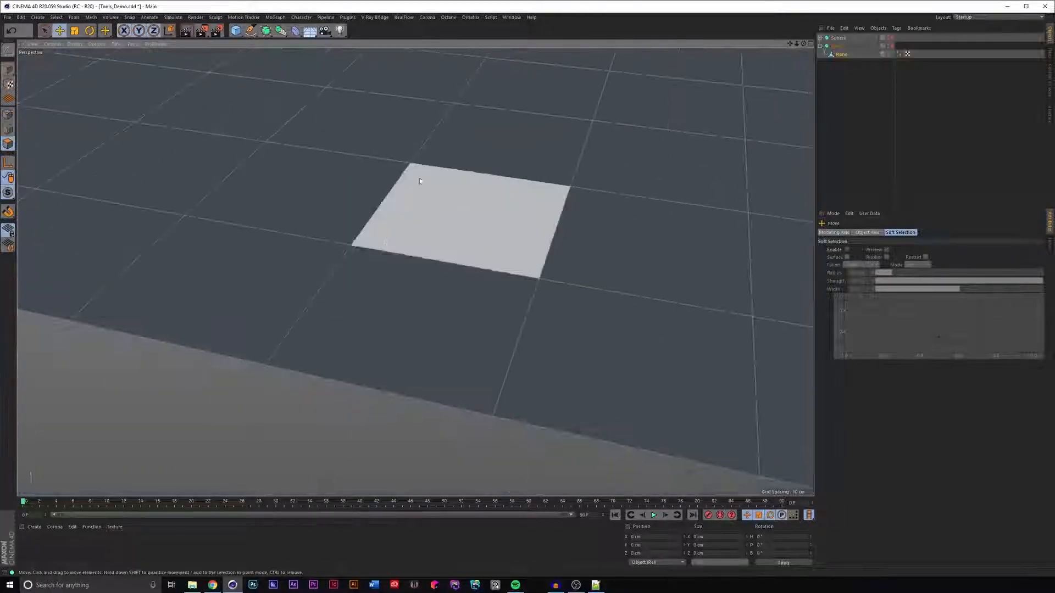
middle_click_drag(411, 195, 423, 335, "alt")
right_click_drag(487, 175, 558, 142, "alt")
middle_click_drag(558, 143, 527, 165, "alt")
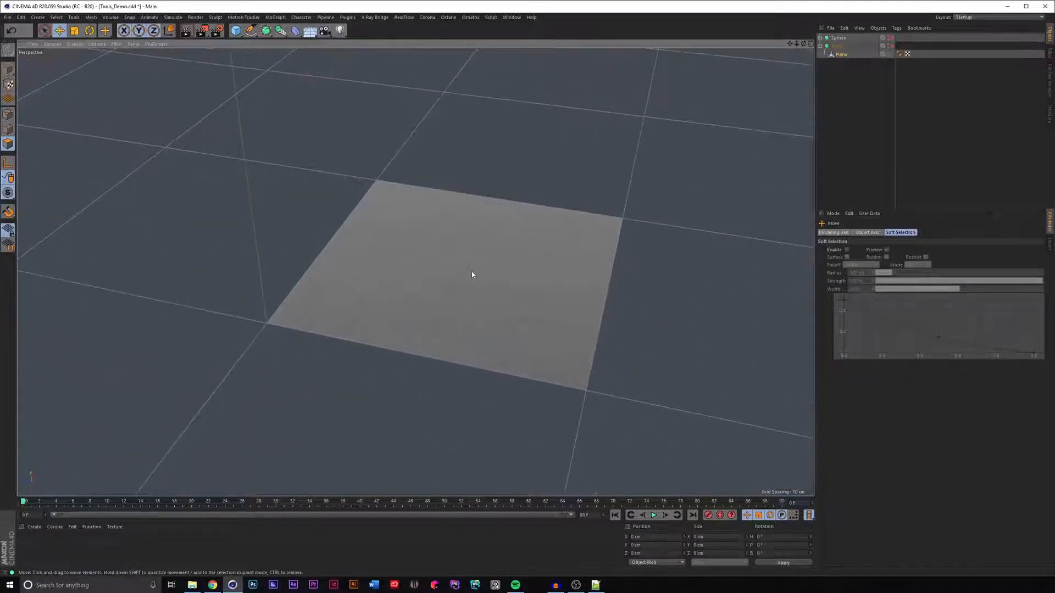
Step: Bridge two opposite edges of the square hole with the Bridge tool in edge mode to fill it with a polygon
key("Return")
key("m")
key("b")
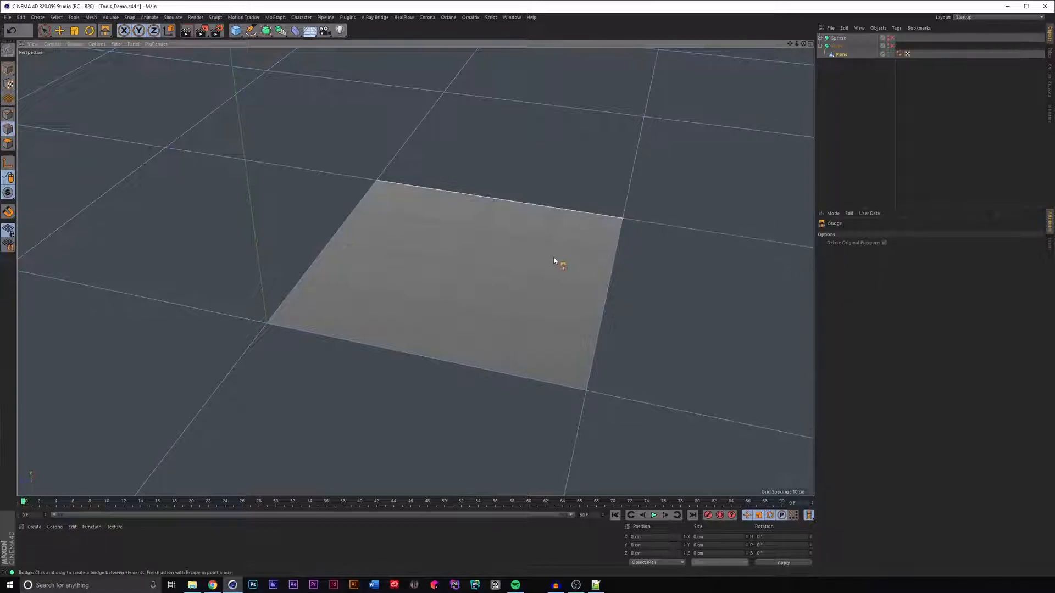
scroll(599, 265, "up", 4)
left_click_drag(616, 251, 702, 262, "alt")
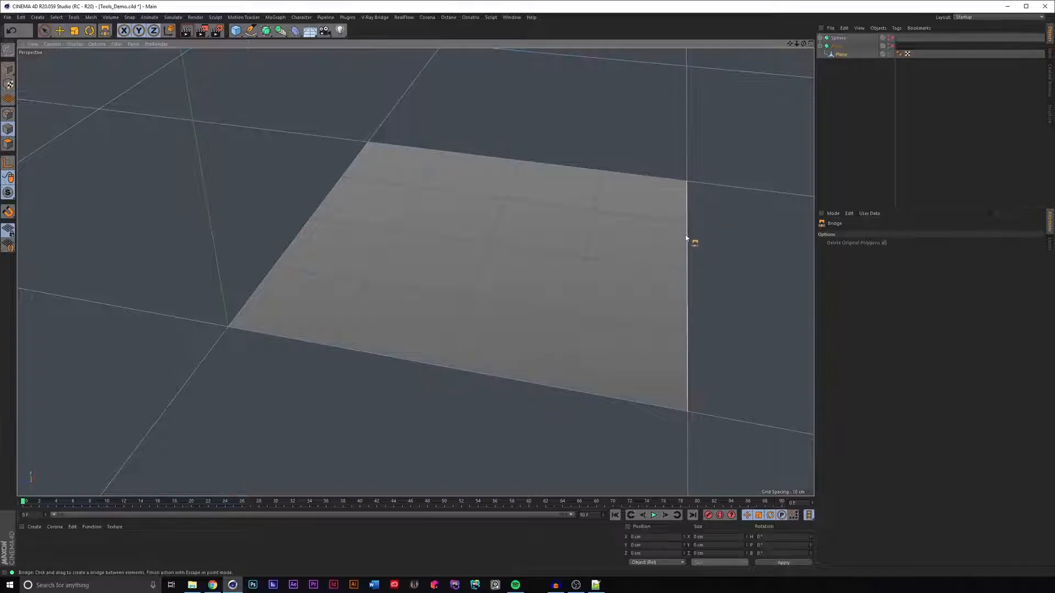
left_click_drag(665, 251, 311, 221)
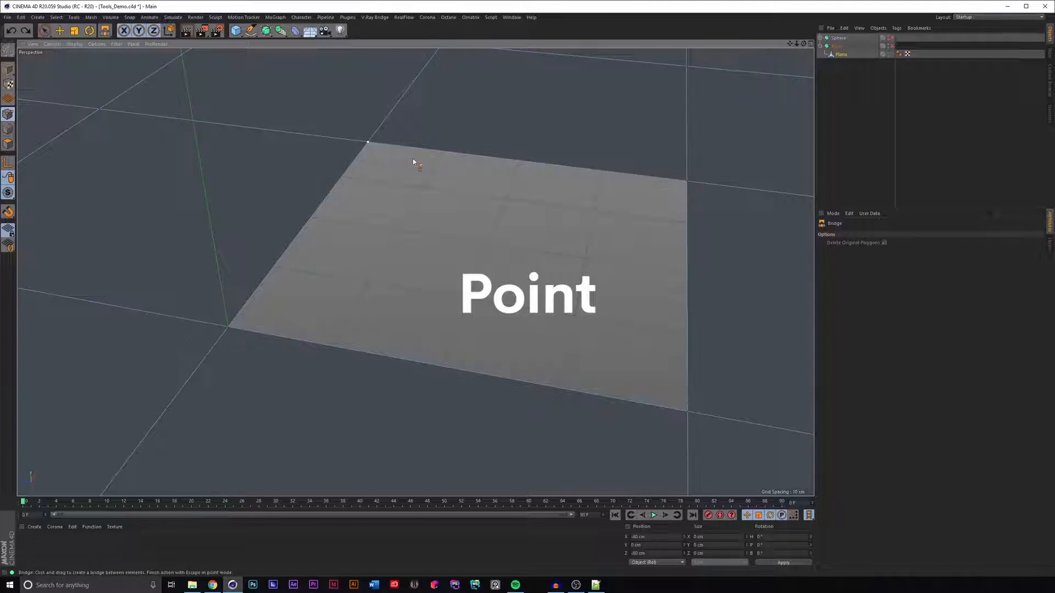
Step: Fill half of the reopened hole with a triangle by bridging its corner points diagonally and along one side in point mode
left_click_drag(367, 142, 687, 188)
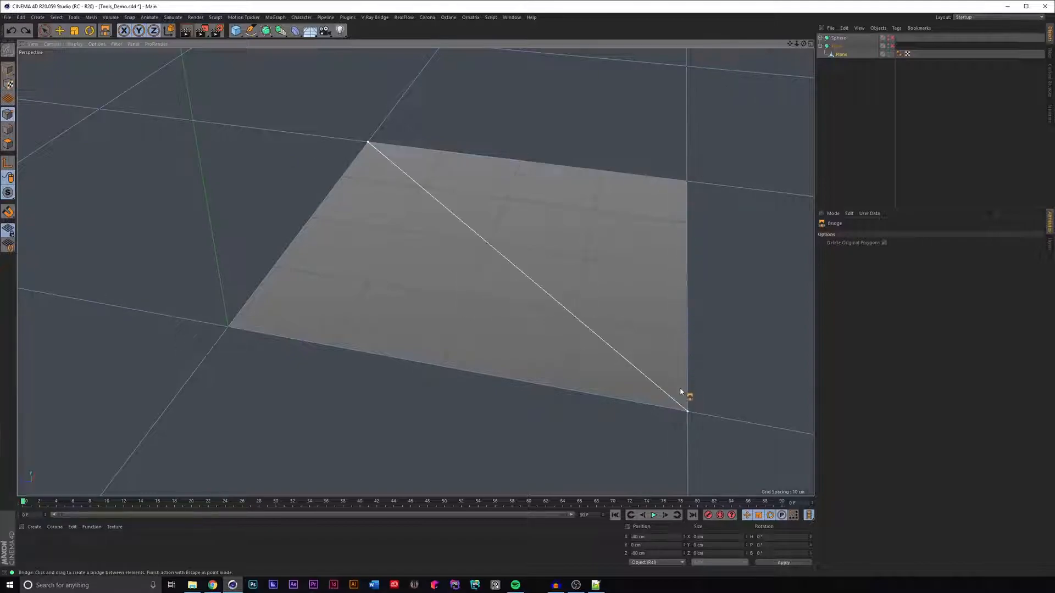
left_click_drag(687, 413, 687, 188)
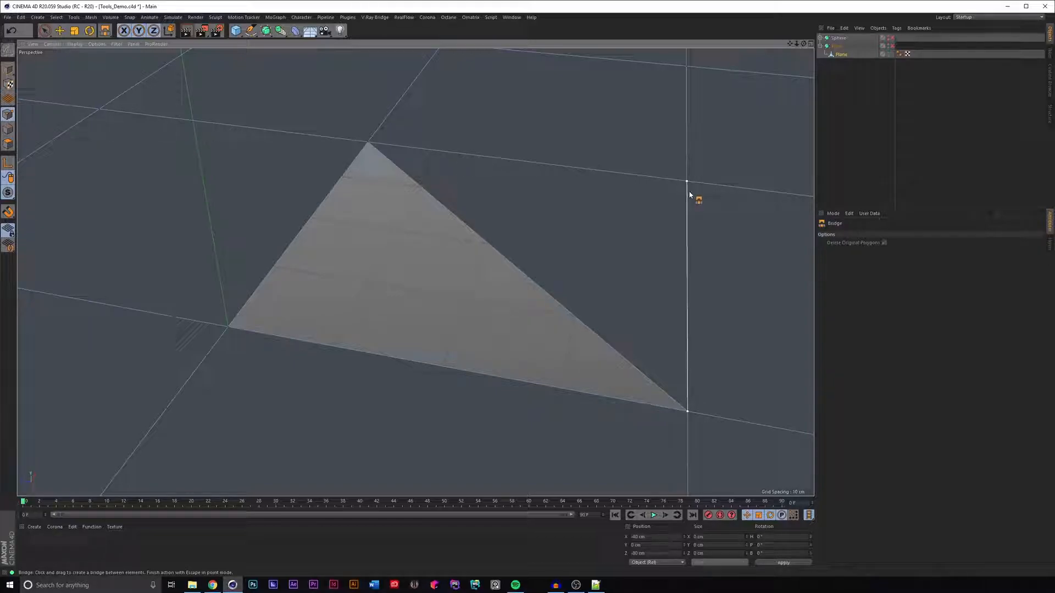
key("Escape")
Step: Close the square hole in edge mode by bridging one side edge across to the opposite edge
left_click(9, 129)
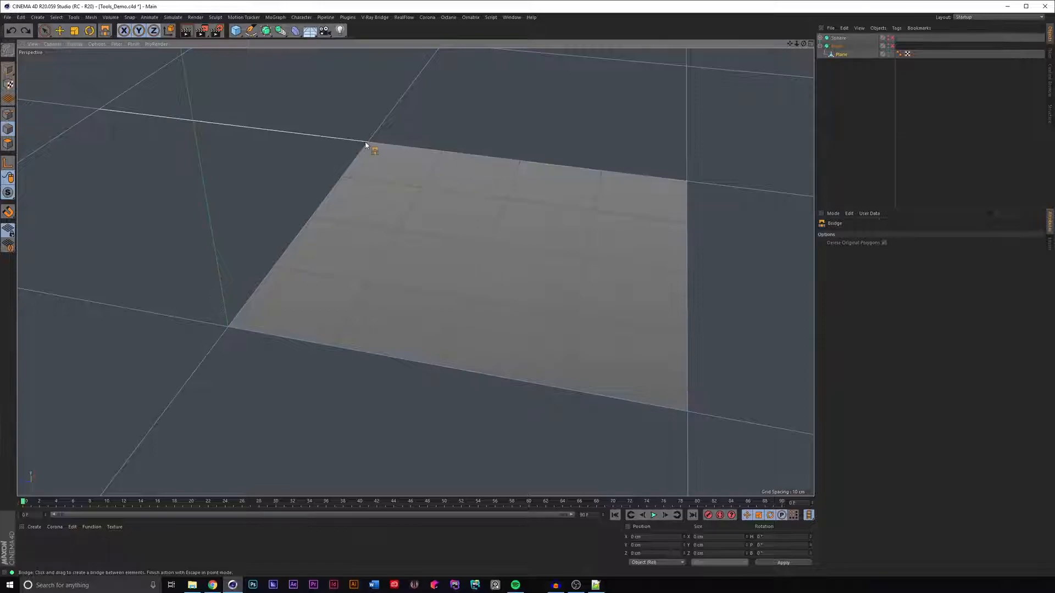
left_click_drag(314, 213, 685, 267)
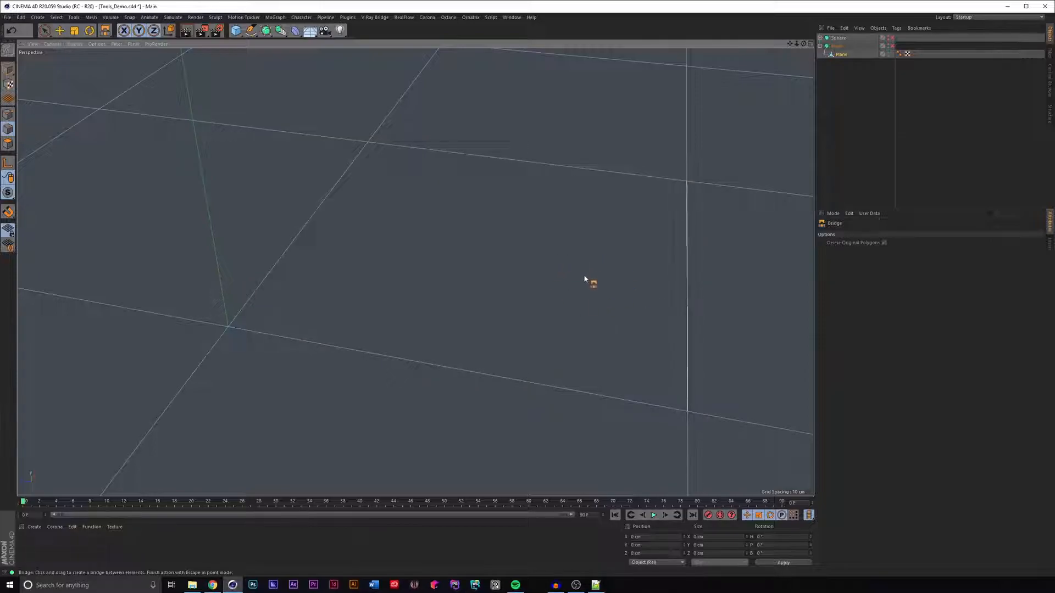
right_click_drag(586, 278, 528, 274, "alt")
left_click_drag(530, 273, 557, 274, "alt")
right_click_drag(557, 274, 414, 271, "alt")
left_click_drag(553, 259, 490, 271, "alt")
right_click_drag(490, 271, 561, 242, "alt")
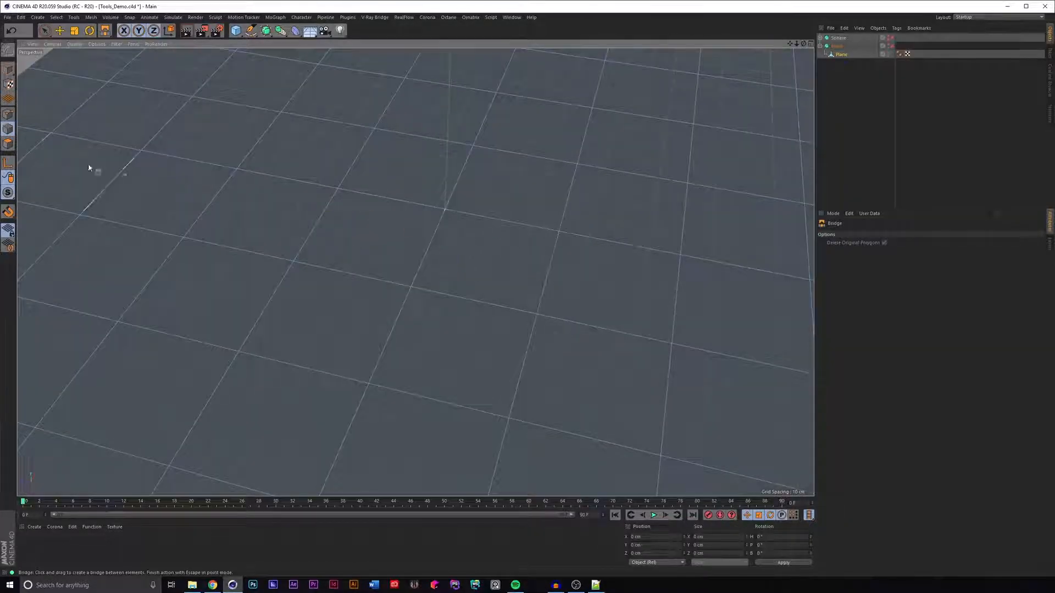